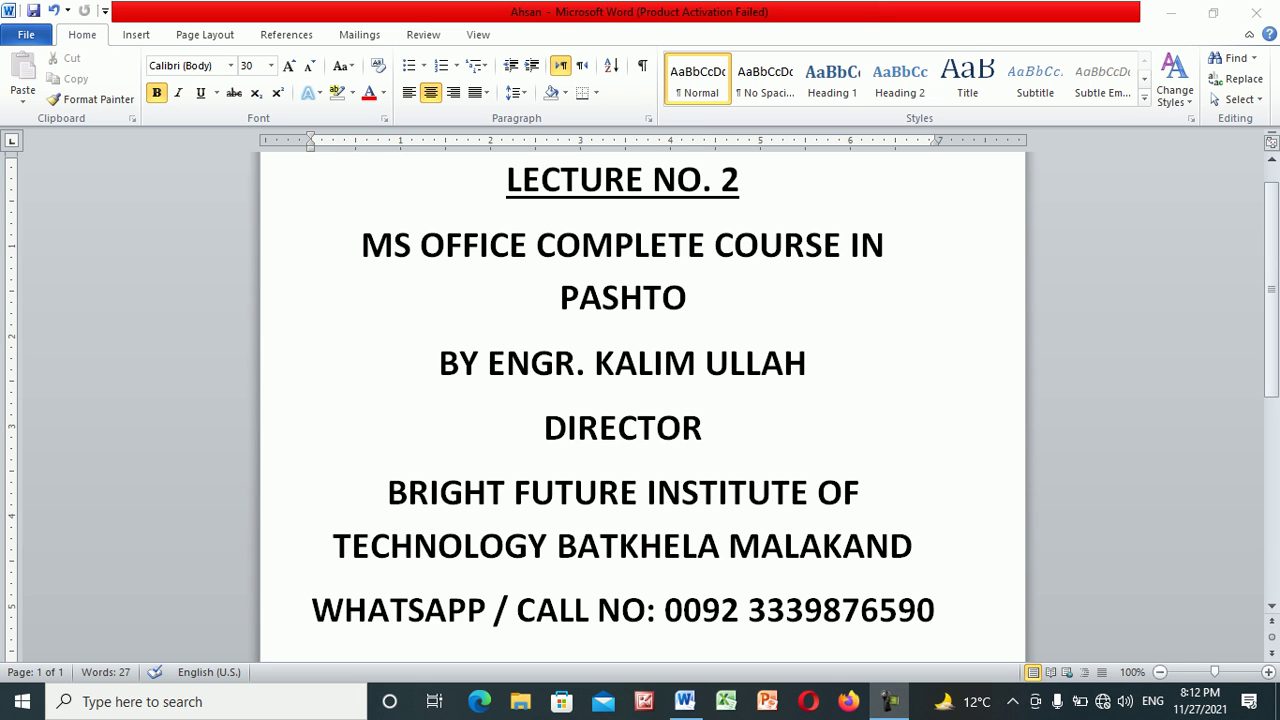
# Create a new blank document, Document3, with Ctrl+N
pyautogui.hotkey('ctrl', 'n')
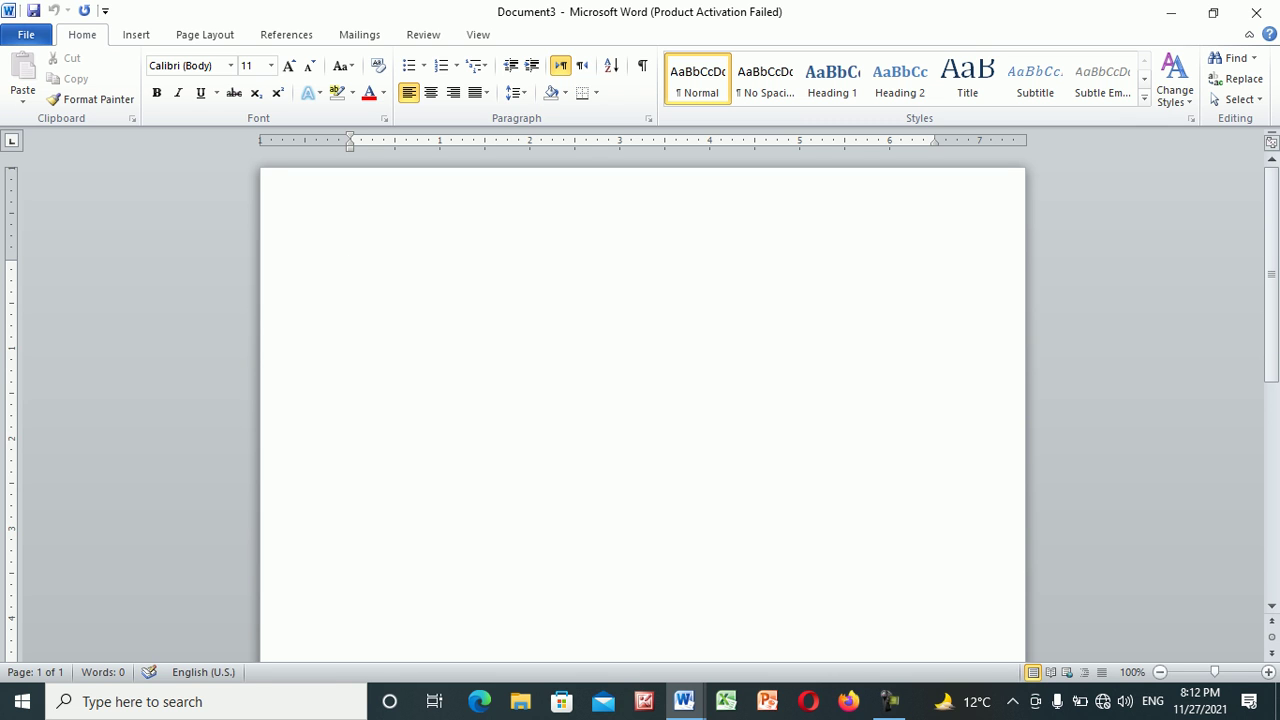
# Raise the font size to 30 and type the heading 'MS OFFICE:'
pyautogui.write('M')
pyautogui.press('BackSpace')
pyautogui.hotkey('ctrl', ']')
pyautogui.hotkey('ctrl', ']')
pyautogui.write('MS OFFICE:')
pyautogui.press('Return')
# Type 'MICROSOFT: it is a name of Software Developing COmpany' and an owner line below it
pyautogui.write('M')
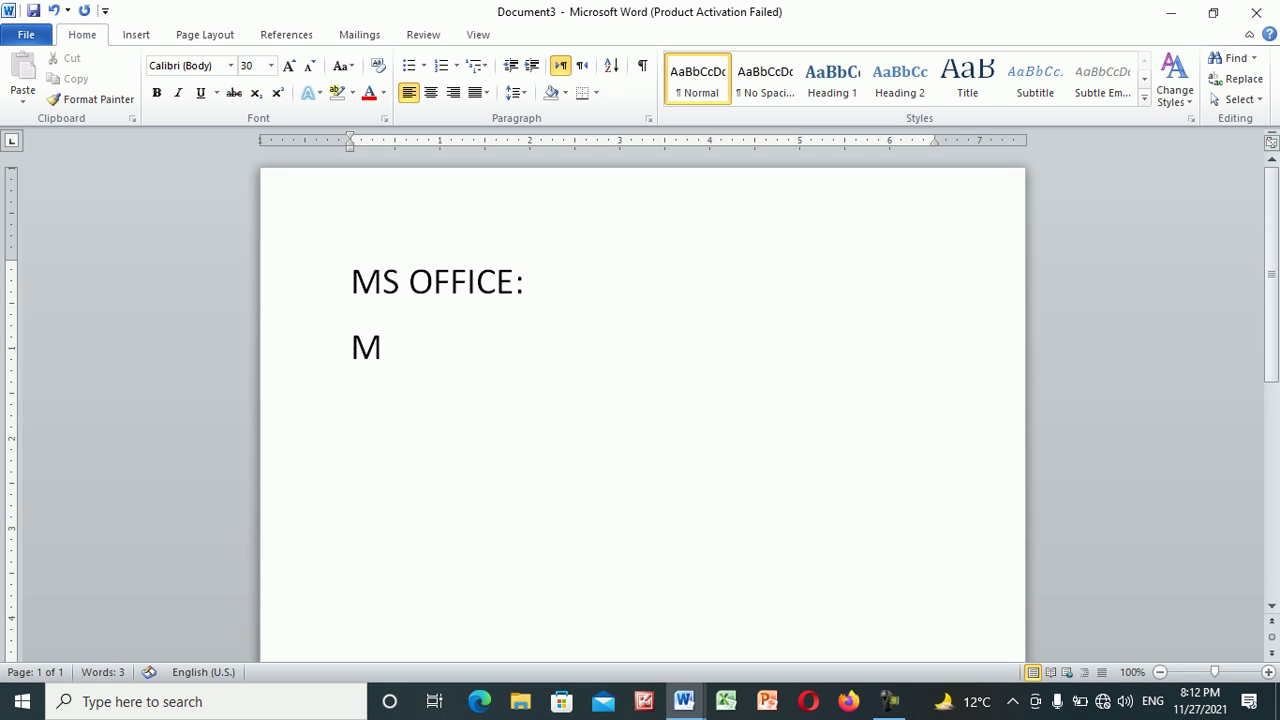
pyautogui.write('ICROSOFT:')
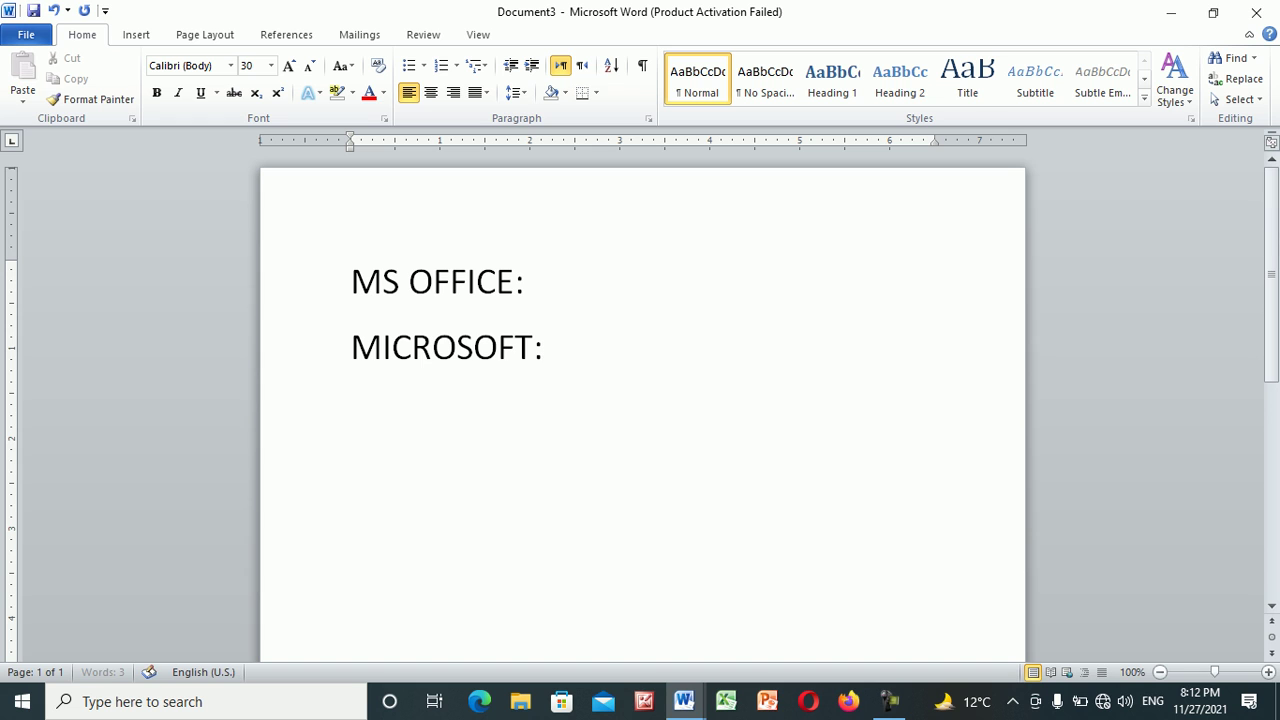
pyautogui.write(' it is a n')
pyautogui.press('BackSpace')
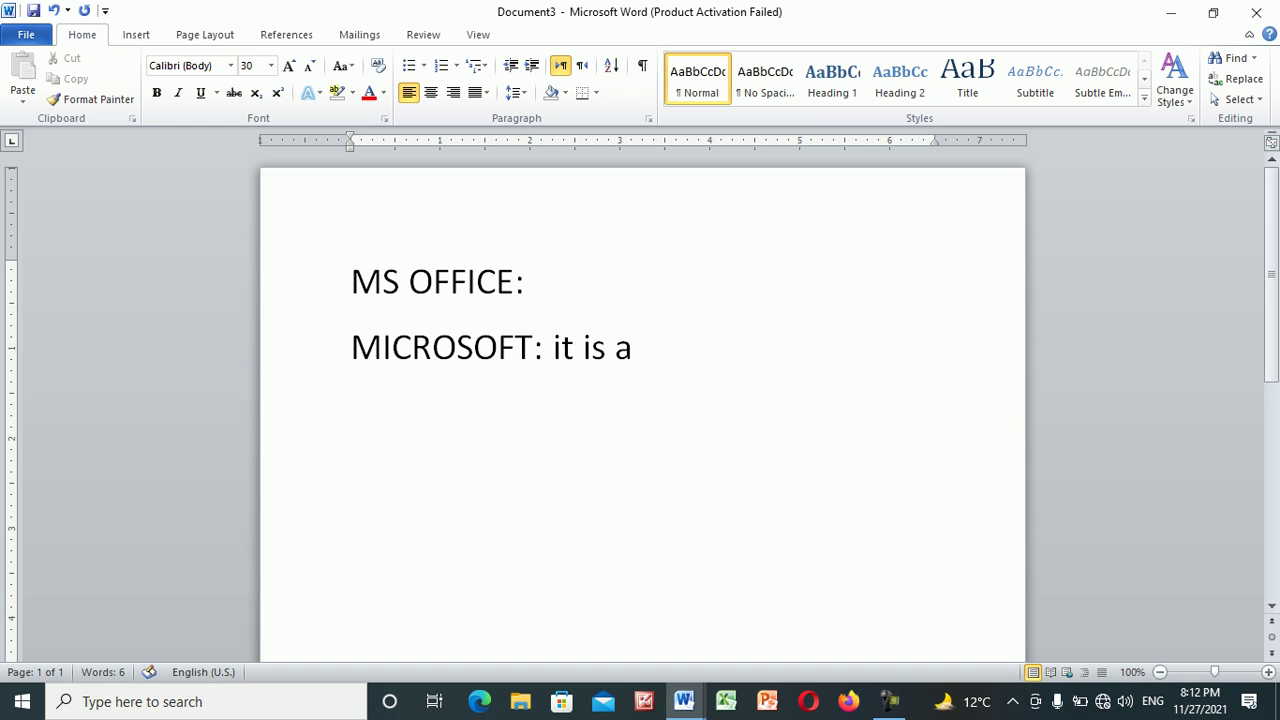
pyautogui.write('name of Sod')
pyautogui.press('BackSpace')
pyautogui.press('BackSpace')
pyautogui.write('f')
pyautogui.press('BackSpace')
pyautogui.write('oftware Developing ')
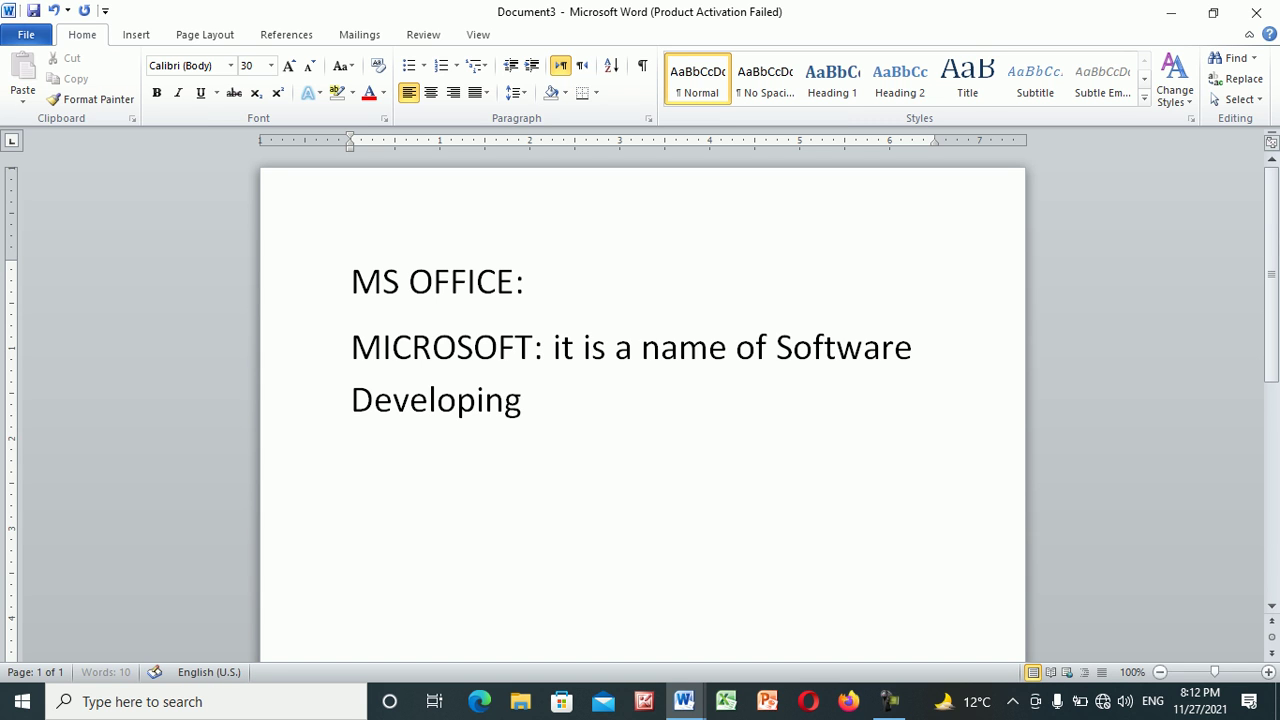
pyautogui.write('COmpany')
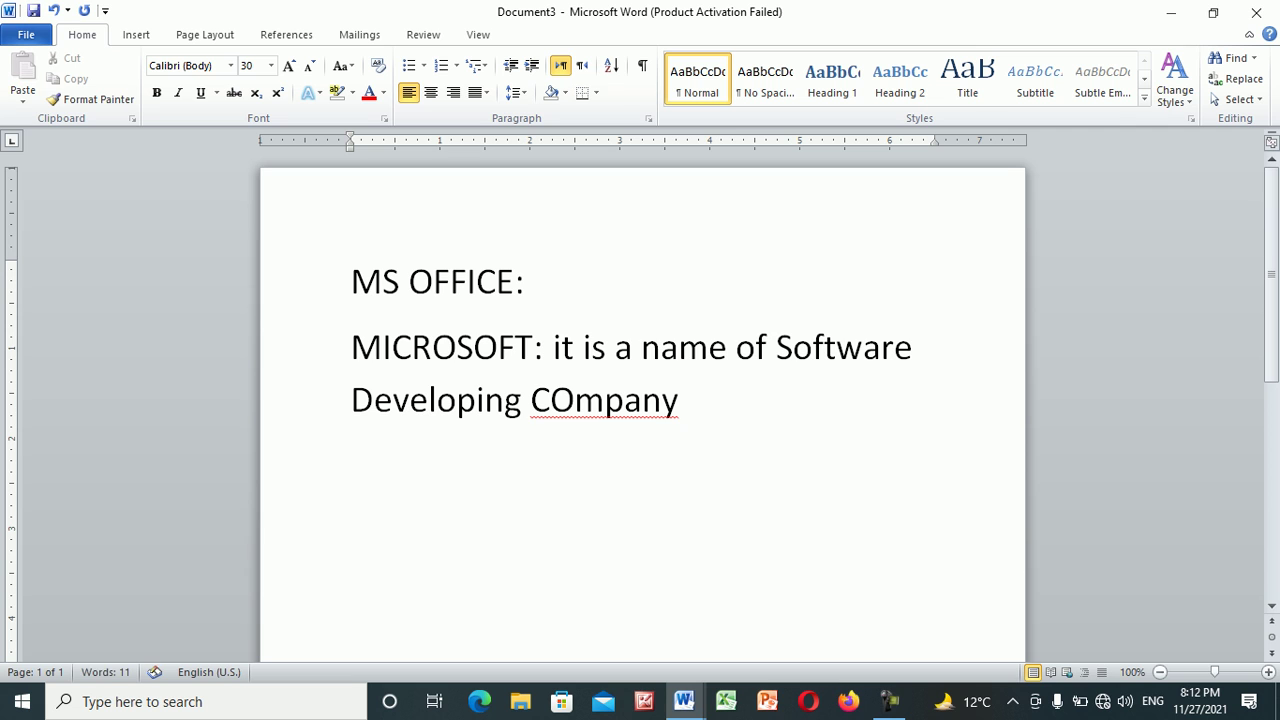
pyautogui.press('BackSpace')
pyautogui.press('BackSpace')
pyautogui.press('BackSpace')
pyautogui.press('BackSpace')
pyautogui.press('BackSpace')
pyautogui.press('BackSpace')
pyautogui.press('BackSpace')
pyautogui.write('COmpany')
pyautogui.press('Return')
pyautogui.write('Bill G')
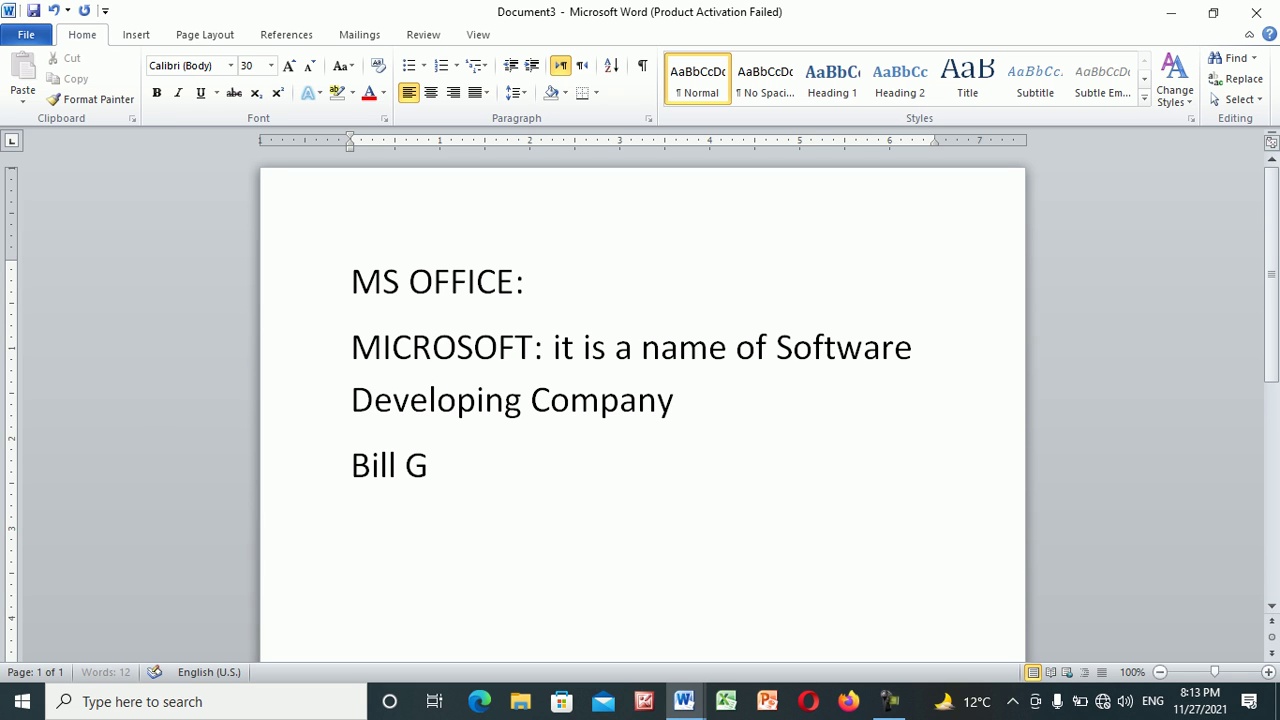
pyautogui.write('ates: o')
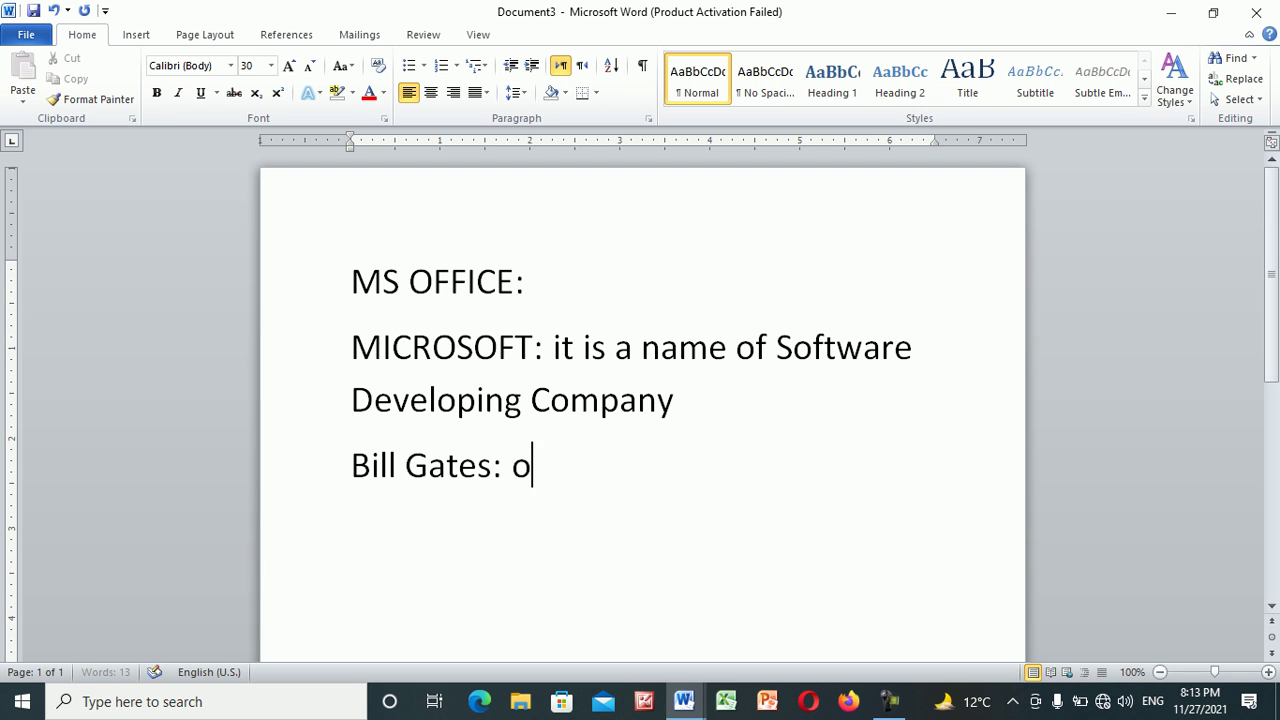
pyautogui.write('wner')
pyautogui.press('Return')
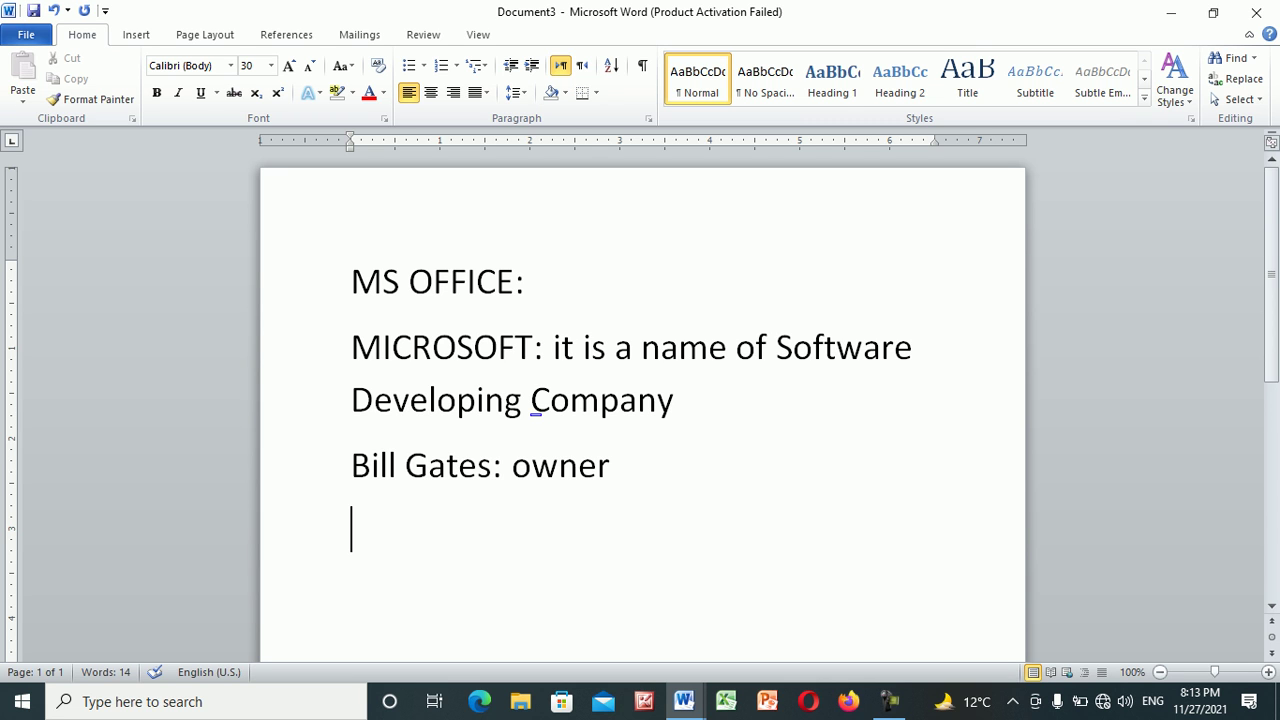
# Add the lines 'e.g Windows' and 'Google' below the owner line
pyautogui.write('e.g ')
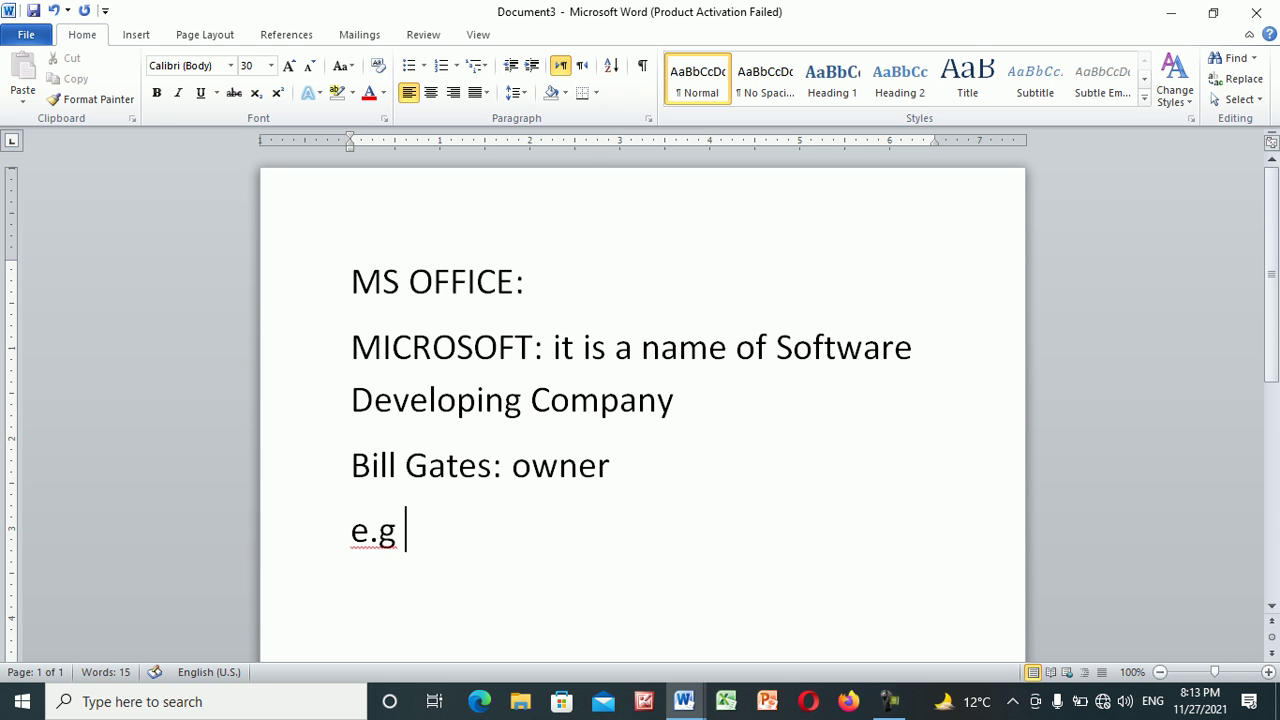
pyautogui.write('Windows')
pyautogui.press('BackSpace')
pyautogui.write('ws')
pyautogui.press('Return')
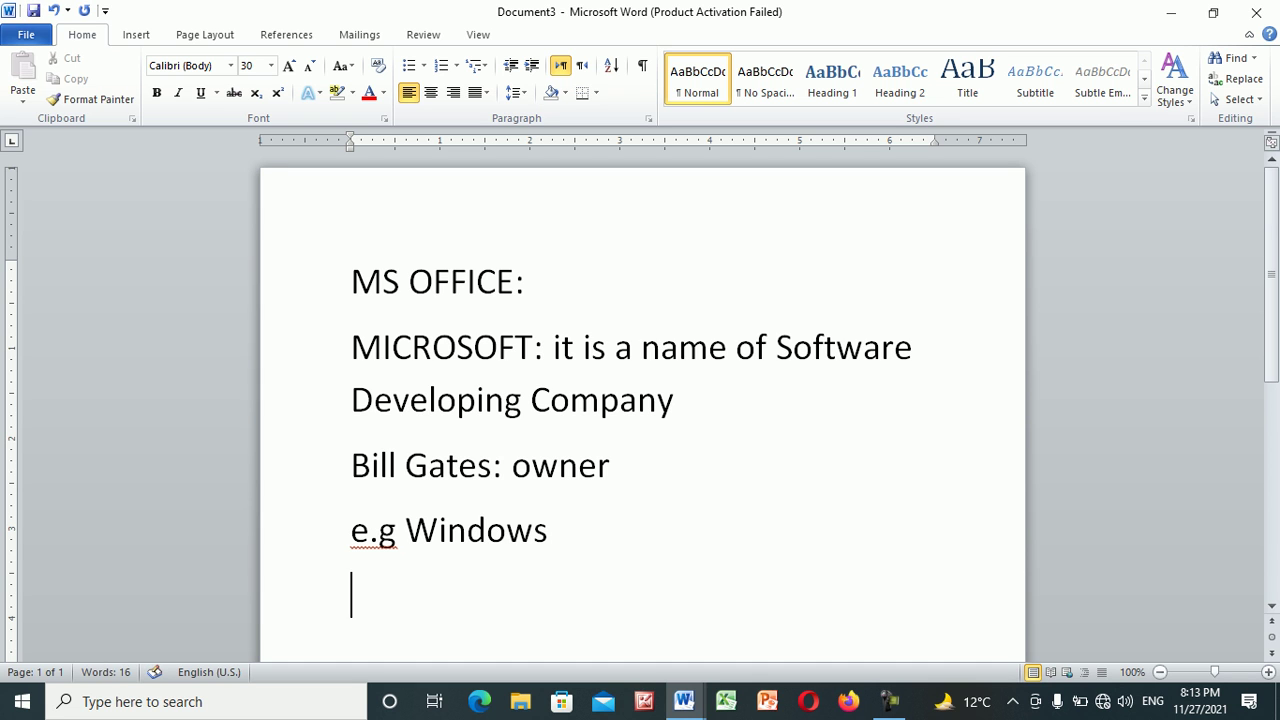
pyautogui.write('Google')
pyautogui.press('Return')
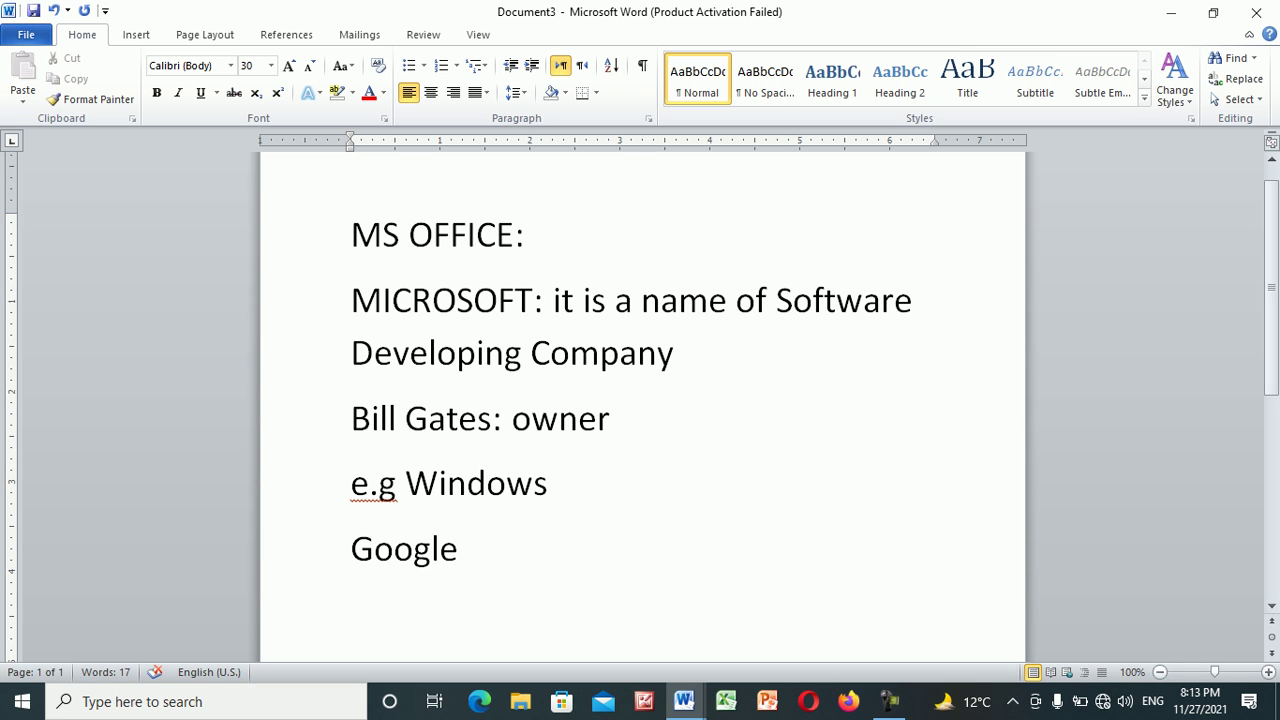
# Type 'MS Office' on the empty line under Google
pyautogui.write('MS Office')
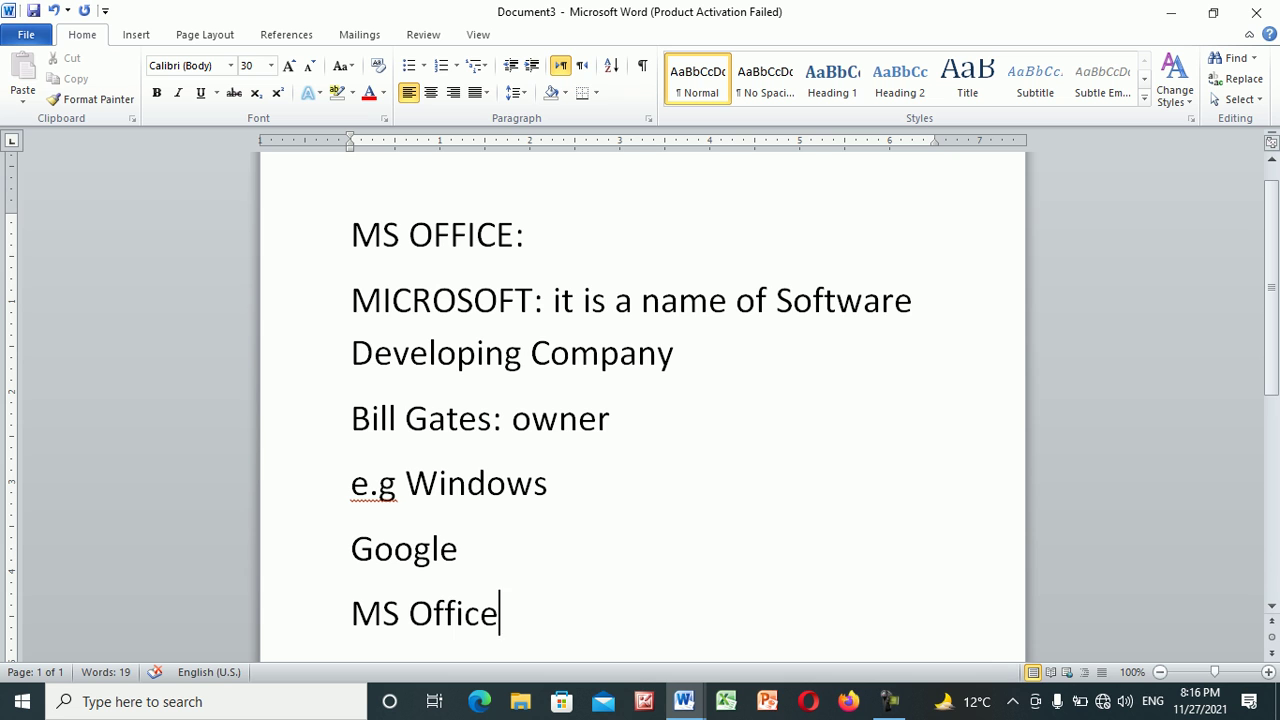
# Add an 'MS Office:' heading and start a numbered list: MS WORD, MS ACCESS, MS POWERPOINT
pyautogui.press('Return')
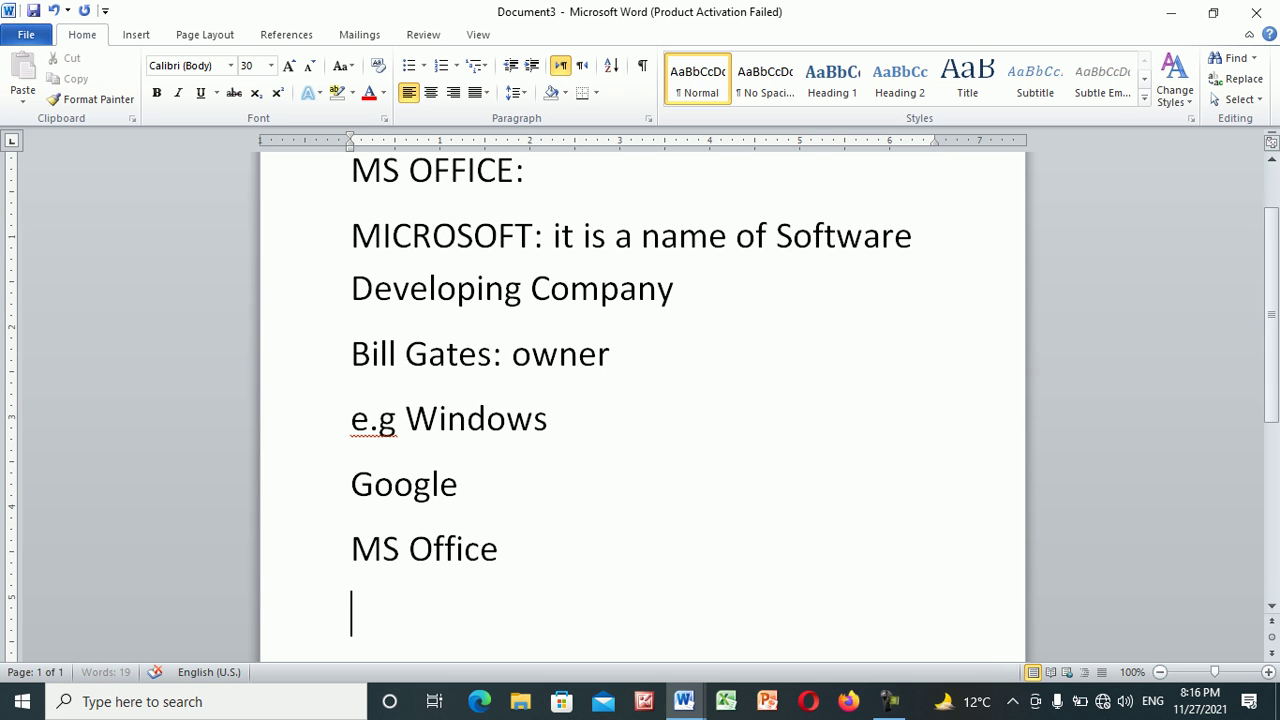
pyautogui.write('MS Office:')
pyautogui.press('Return')
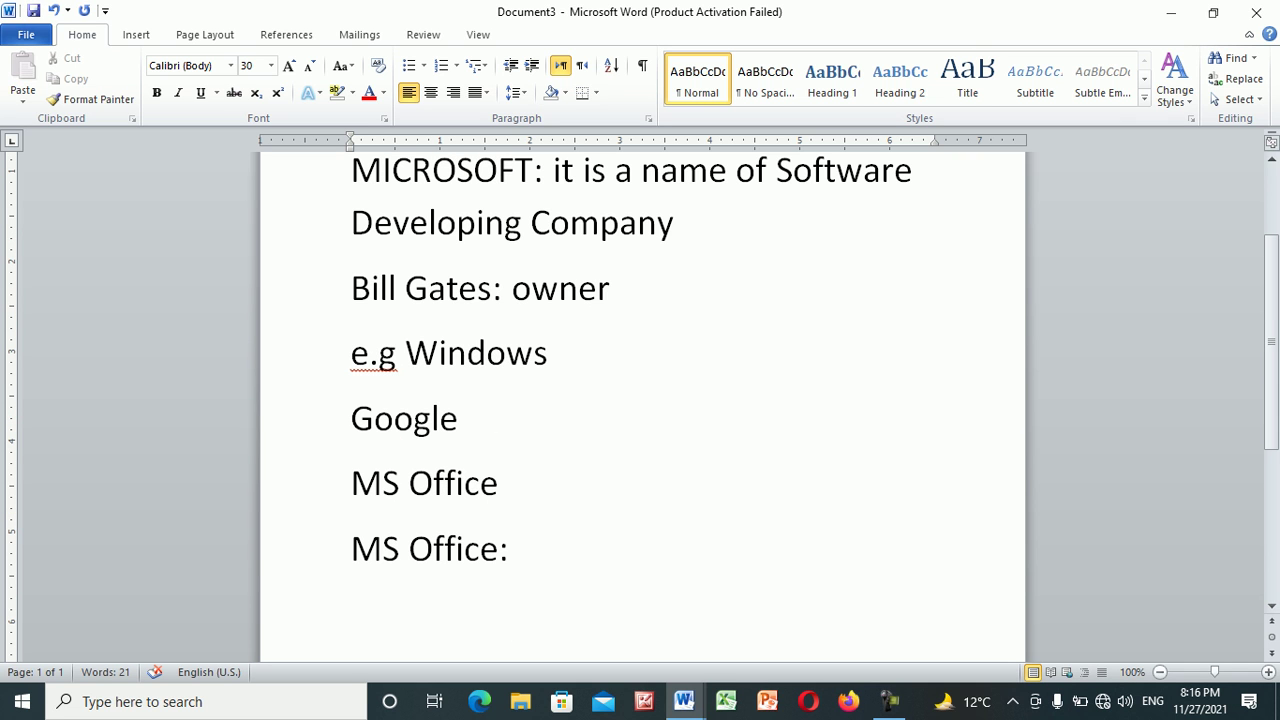
pyautogui.write('1. ')
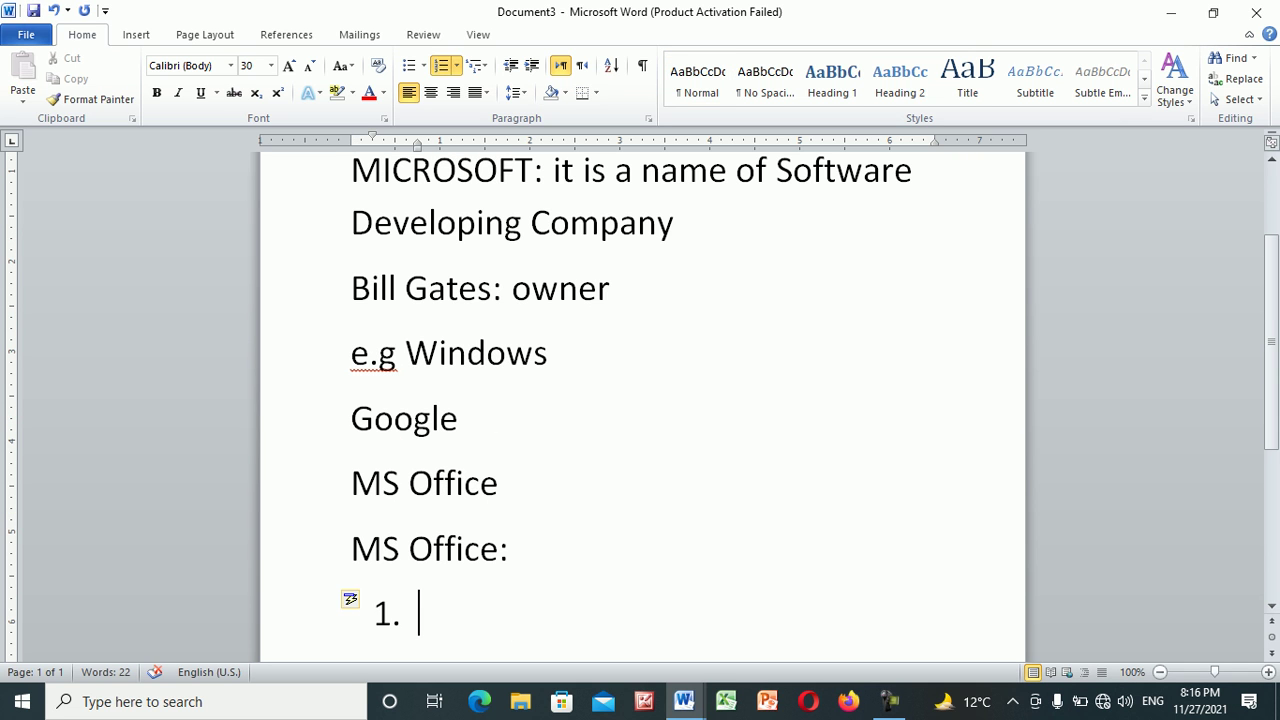
pyautogui.write('MS WOR')
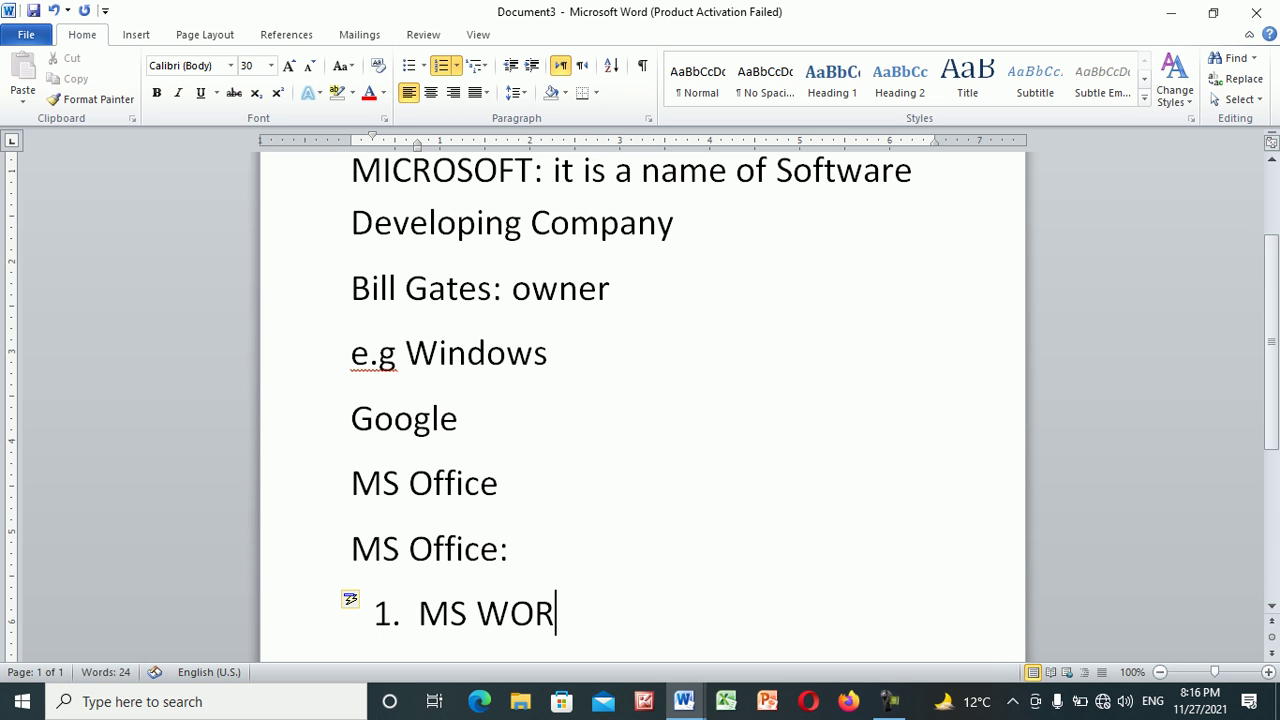
pyautogui.write('D')
pyautogui.press('Return')
pyautogui.write('MS ACCESS')
pyautogui.press('Return')
pyautogui.write('MS POWERPOIN')
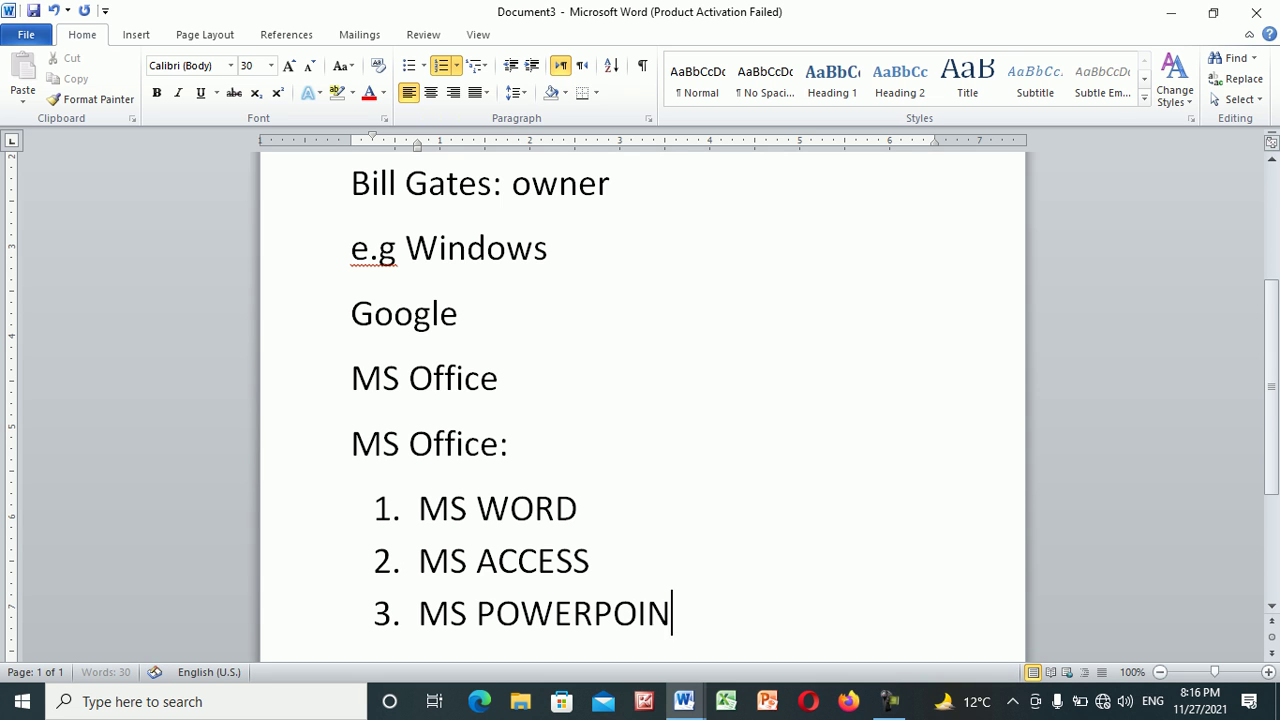
pyautogui.write('T')
# Continue the list with MS EXCEL, MS ONE NOTE, MS PUBLISHER, and begin item 7 with 'MS'
pyautogui.press('Return')
pyautogui.write('MS WE')
pyautogui.press('BackSpace')
pyautogui.press('BackSpace')
pyautogui.write('EXCE')
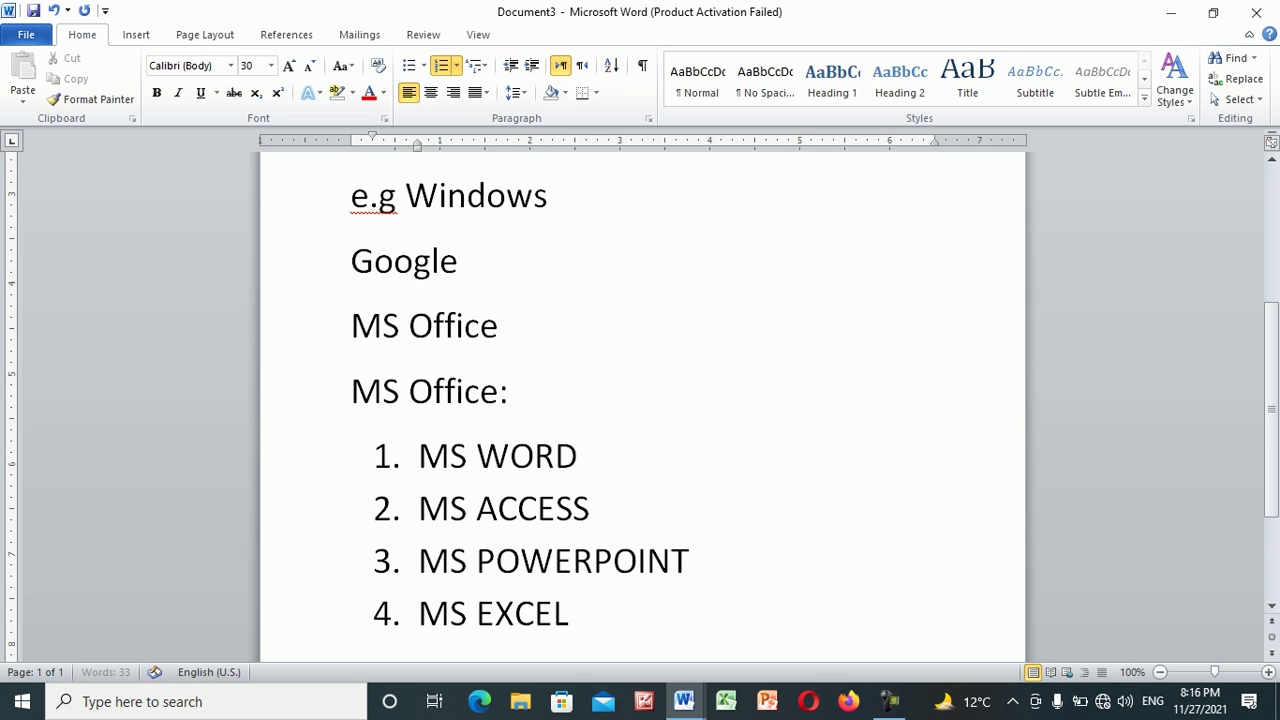
pyautogui.write('L')
pyautogui.press('Return')
pyautogui.write('MS ')
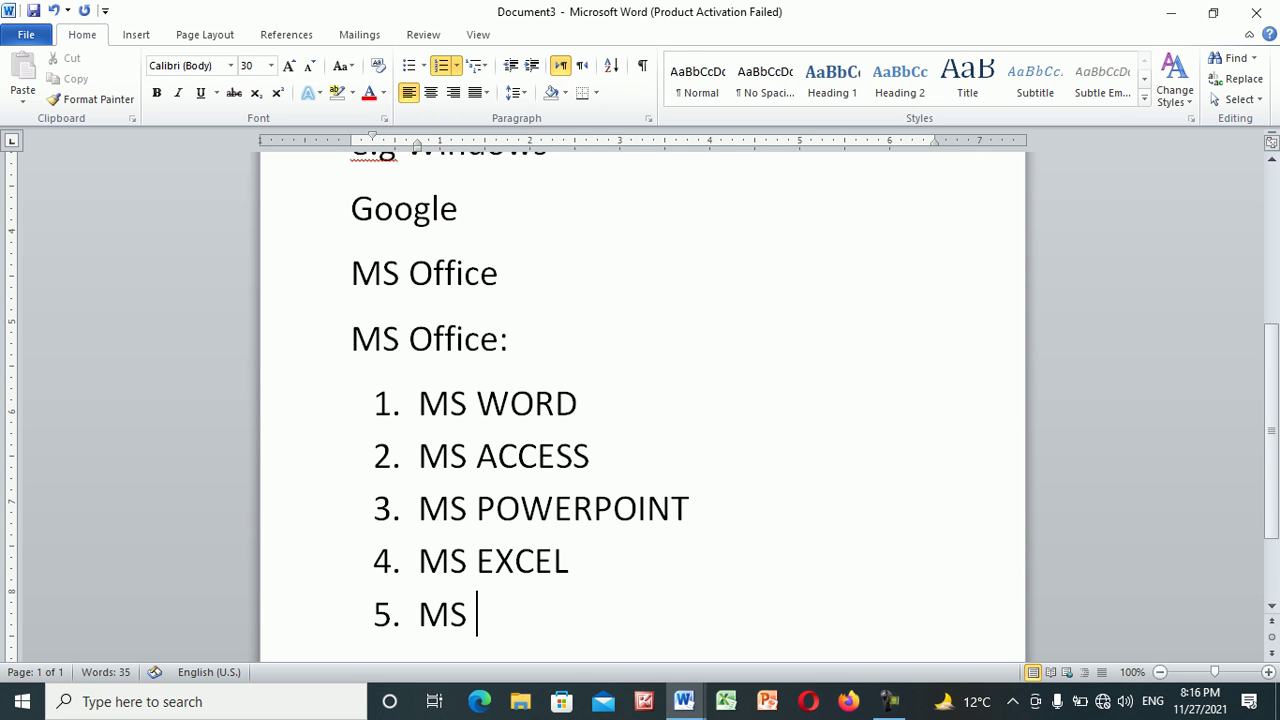
pyautogui.write('ONE NOTE')
pyautogui.press('Return')
pyautogui.write('MS PUBLISHER')
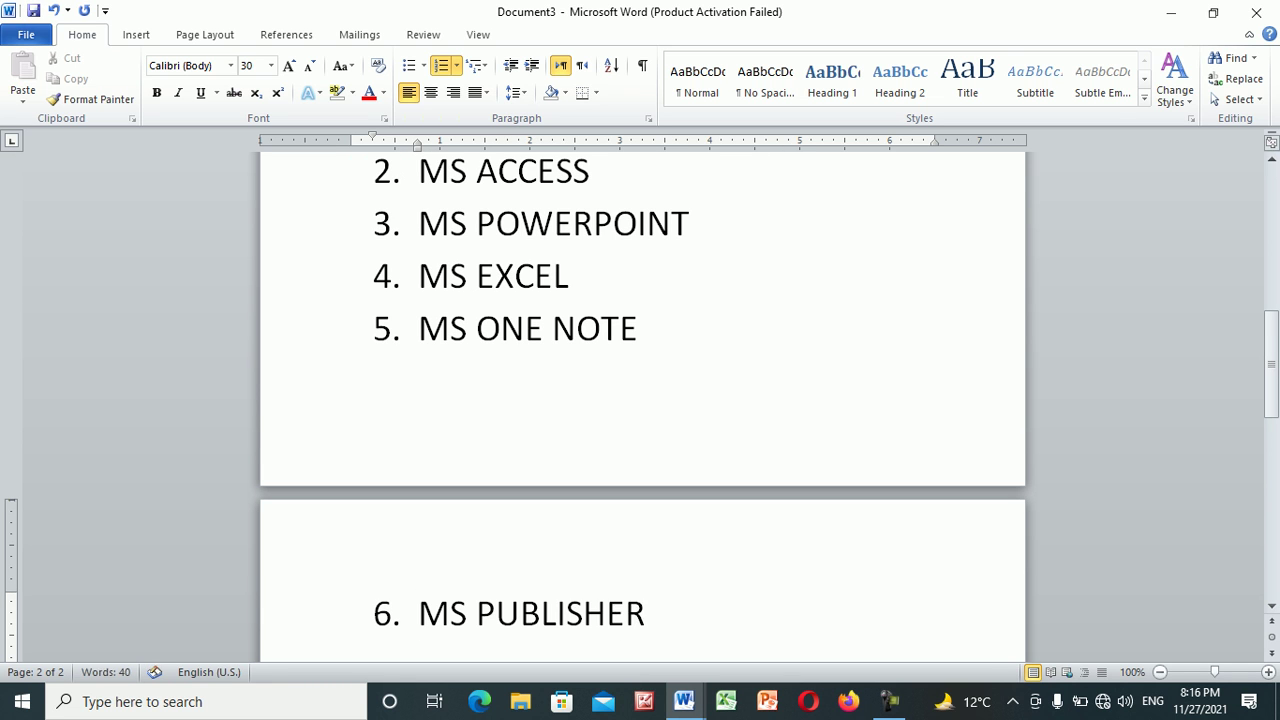
pyautogui.press('Return')
pyautogui.write('MS')
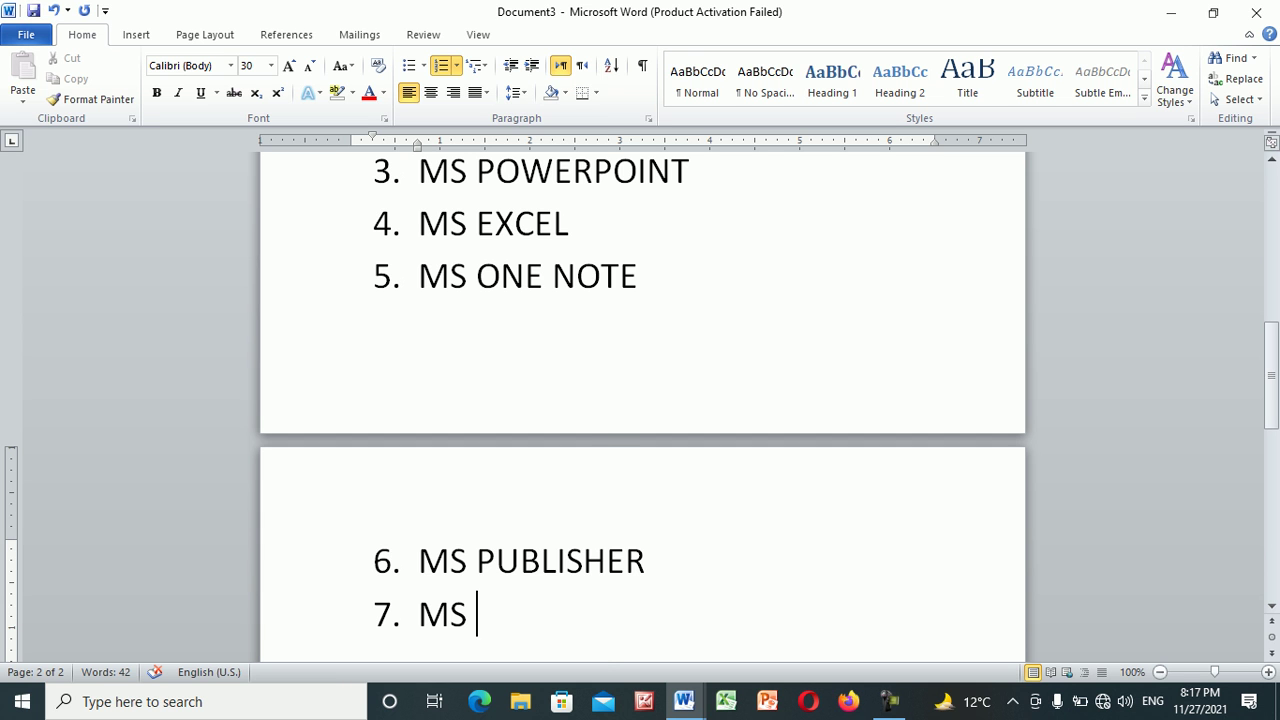
pyautogui.click(22, 701)
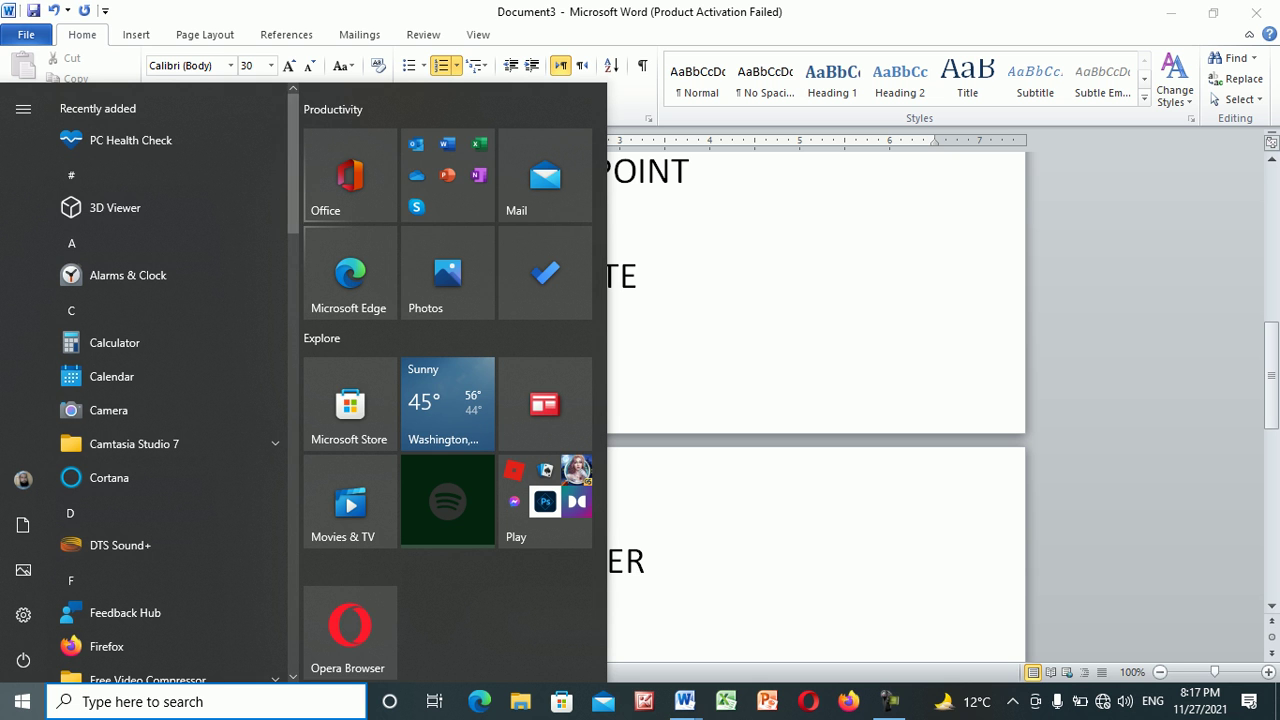
pyautogui.scroll(-5, 170, 380)
pyautogui.scroll(-1, 170, 380)
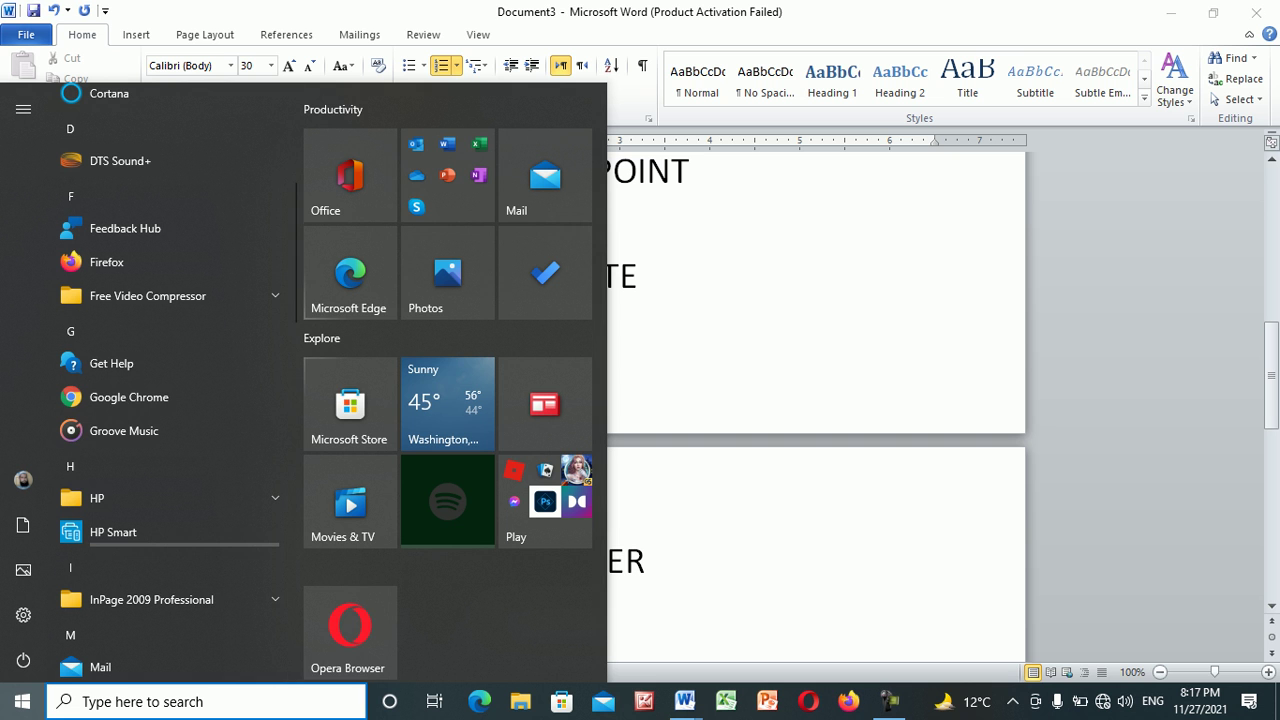
pyautogui.scroll(-4, 170, 400)
pyautogui.scroll(-2, 170, 400)
pyautogui.click(170, 381)
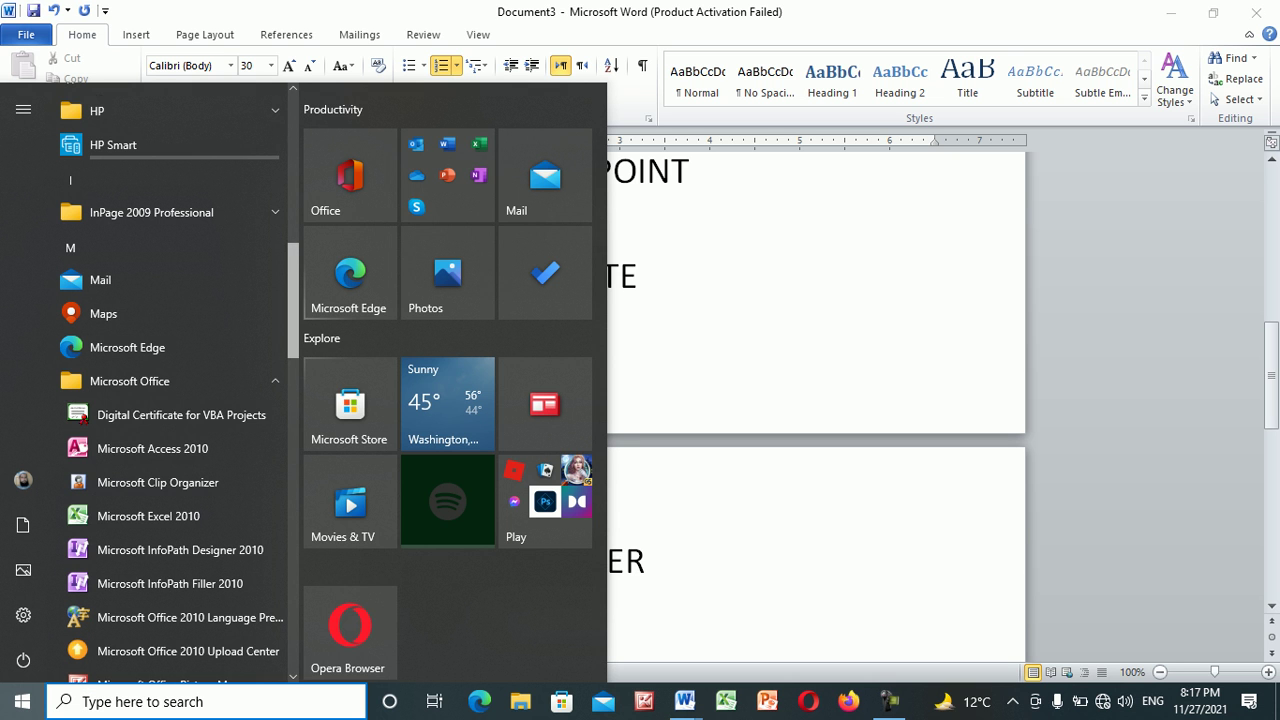
pyautogui.scroll(-3, 170, 380)
pyautogui.scroll(-1, 180, 432)
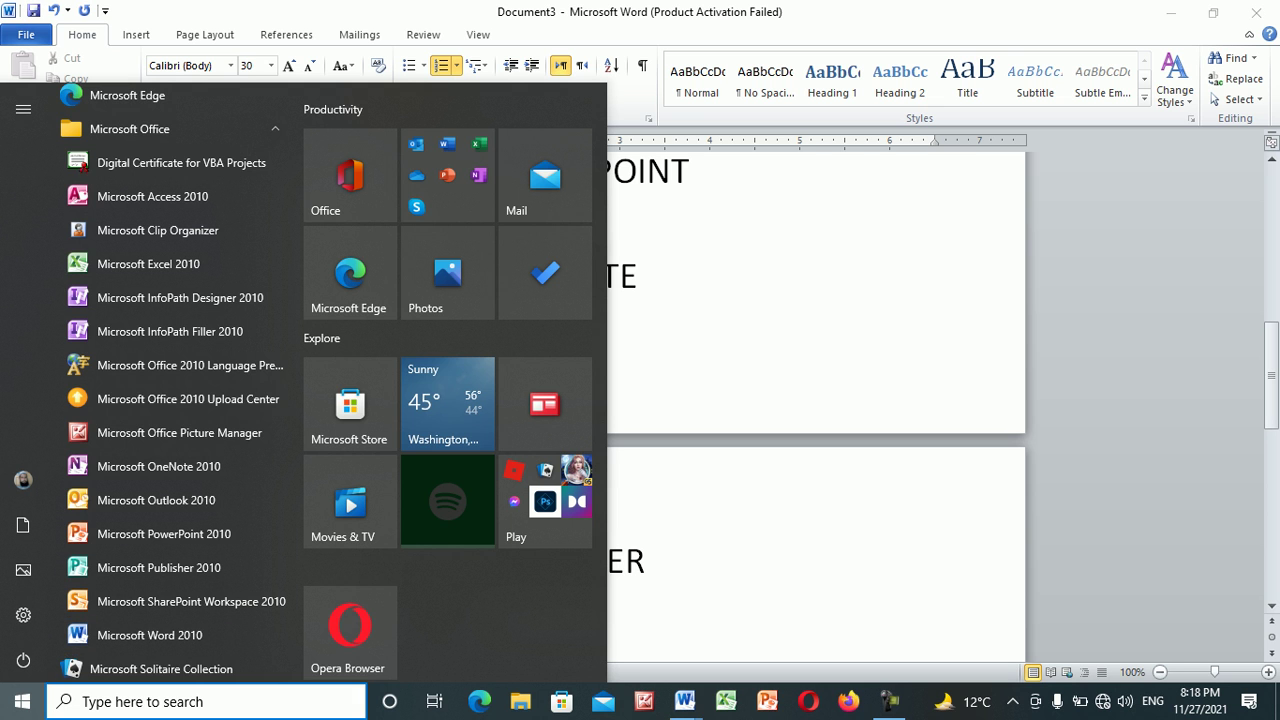
pyautogui.press('Escape')
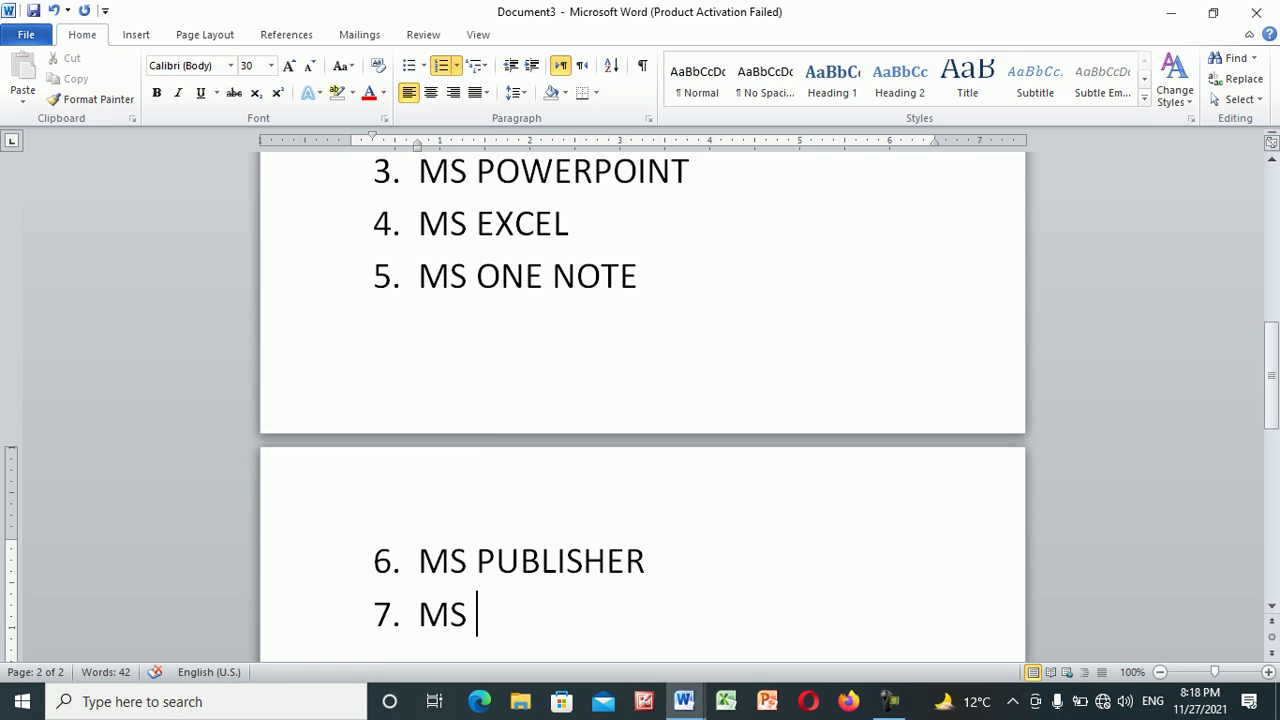
# Remove a stray letter from item 7 and add an unnumbered line below the list
pyautogui.write('O')
pyautogui.press('BackSpace')
pyautogui.press('Return')
pyautogui.press('BackSpace')
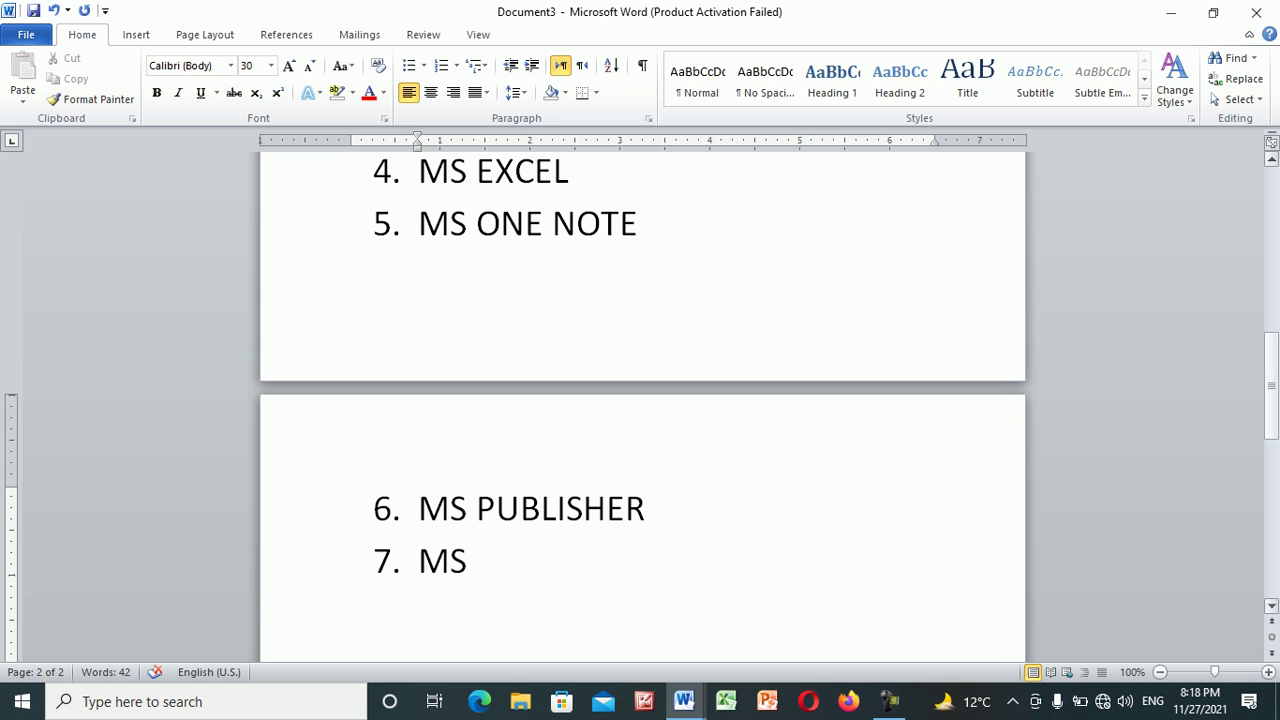
pyautogui.scroll(-1, 640, 400)
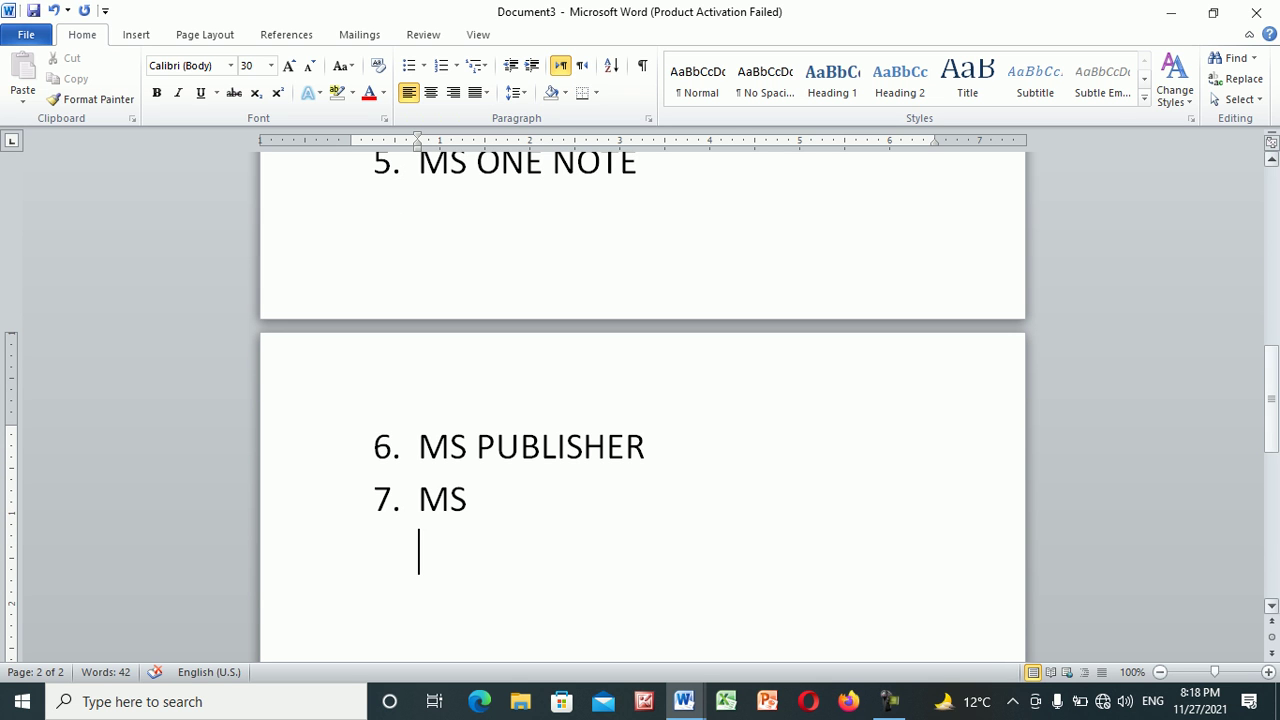
pyautogui.scroll(5, 640, 400)
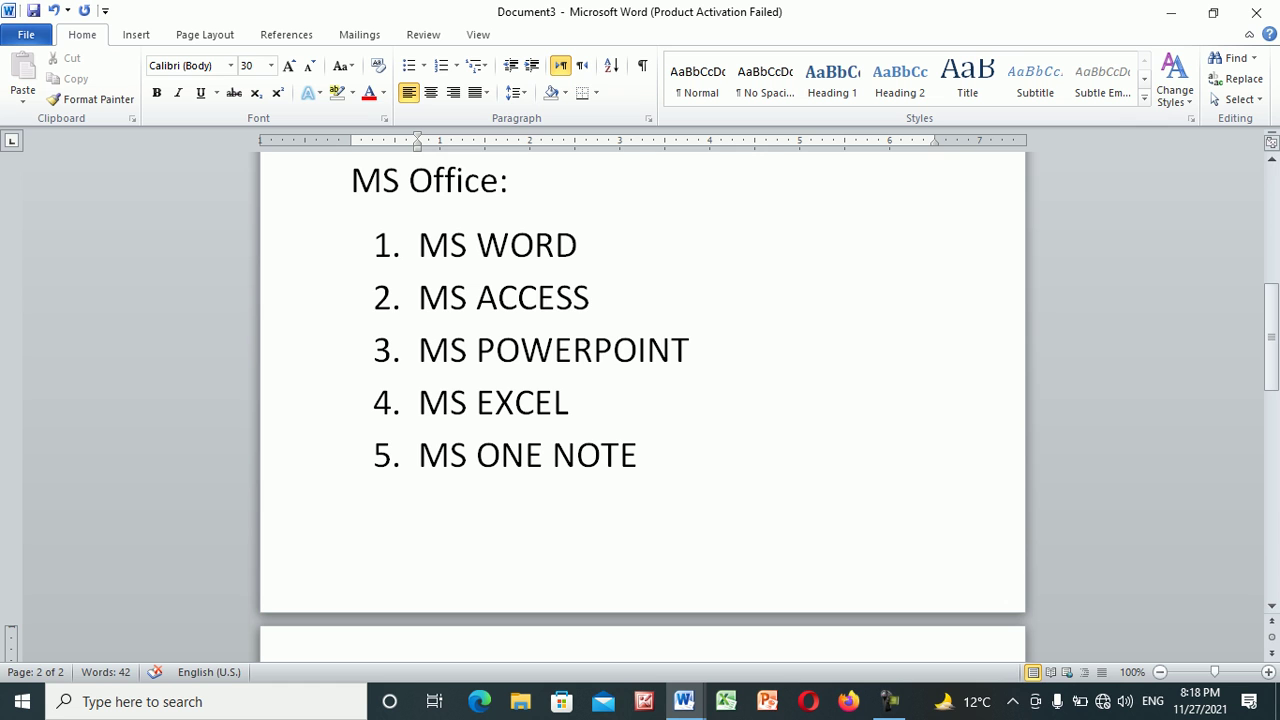
# Make list items 1–4, MS WORD through MS EXCEL, bold
pyautogui.moveTo(570, 402)
pyautogui.mouseDown()
pyautogui.moveTo(420, 297)
pyautogui.moveTo(355, 180)
pyautogui.moveTo(420, 245)
pyautogui.mouseUp()
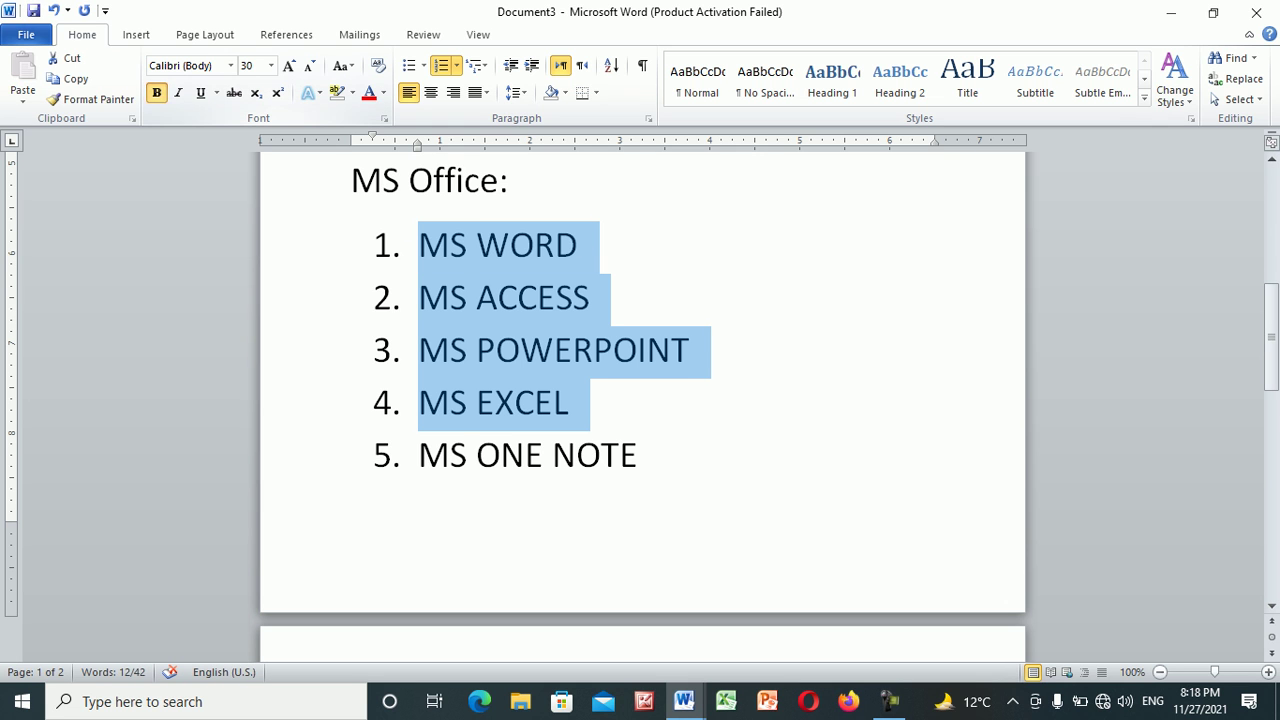
pyautogui.hotkey('ctrl', 'b')
pyautogui.click(572, 402)
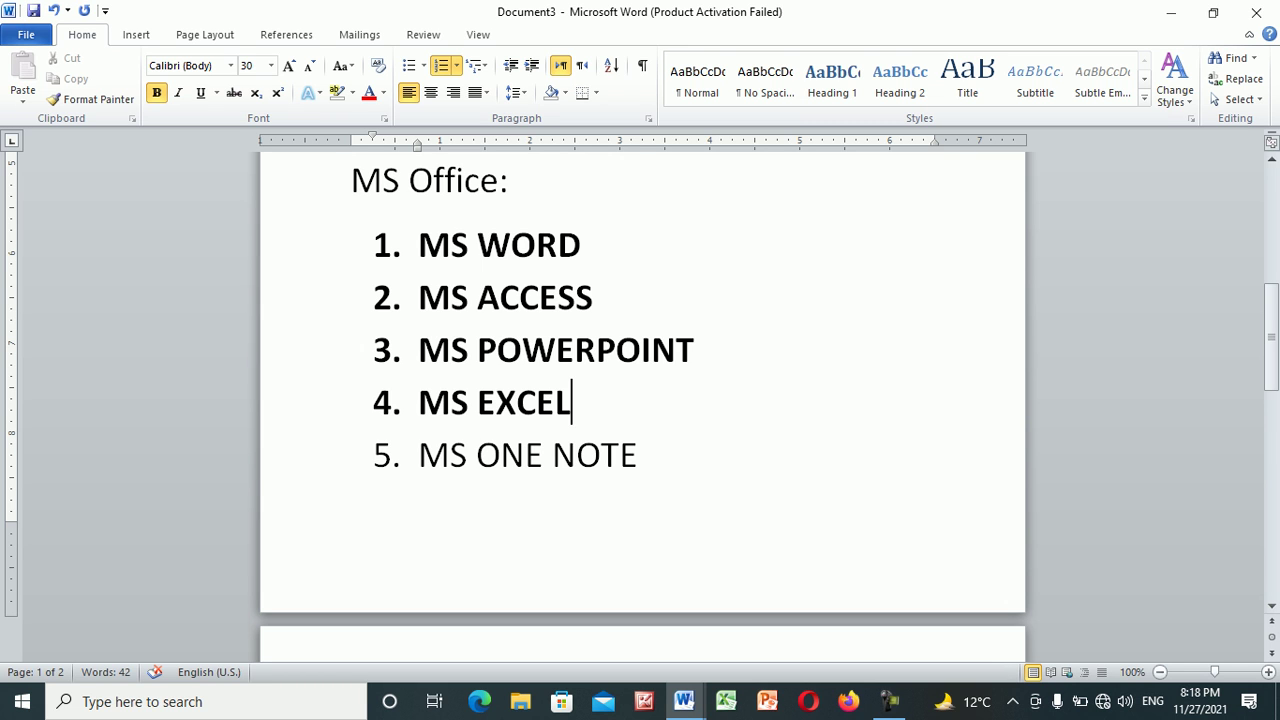
# Copy 'MS WORD' and paste it as a bold, unnumbered line below item 7
pyautogui.moveTo(582, 245); pyautogui.dragTo(418, 245)
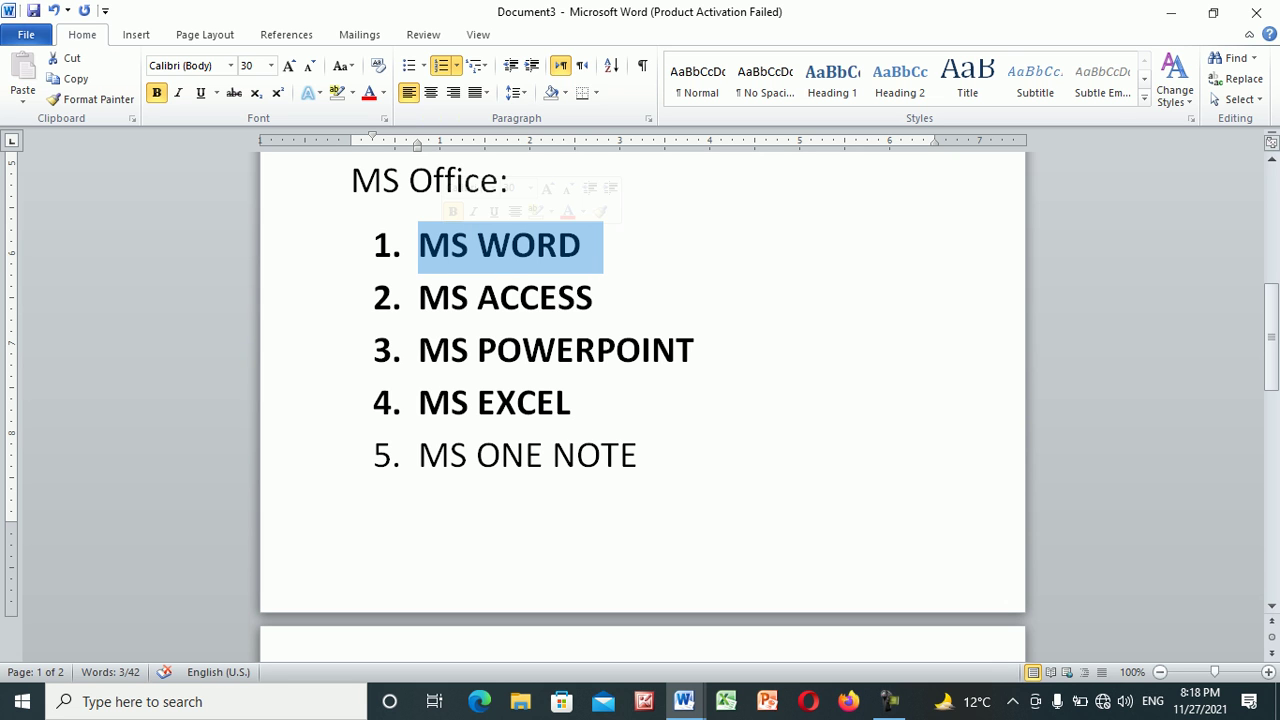
pyautogui.hotkey('ctrl', 'c')
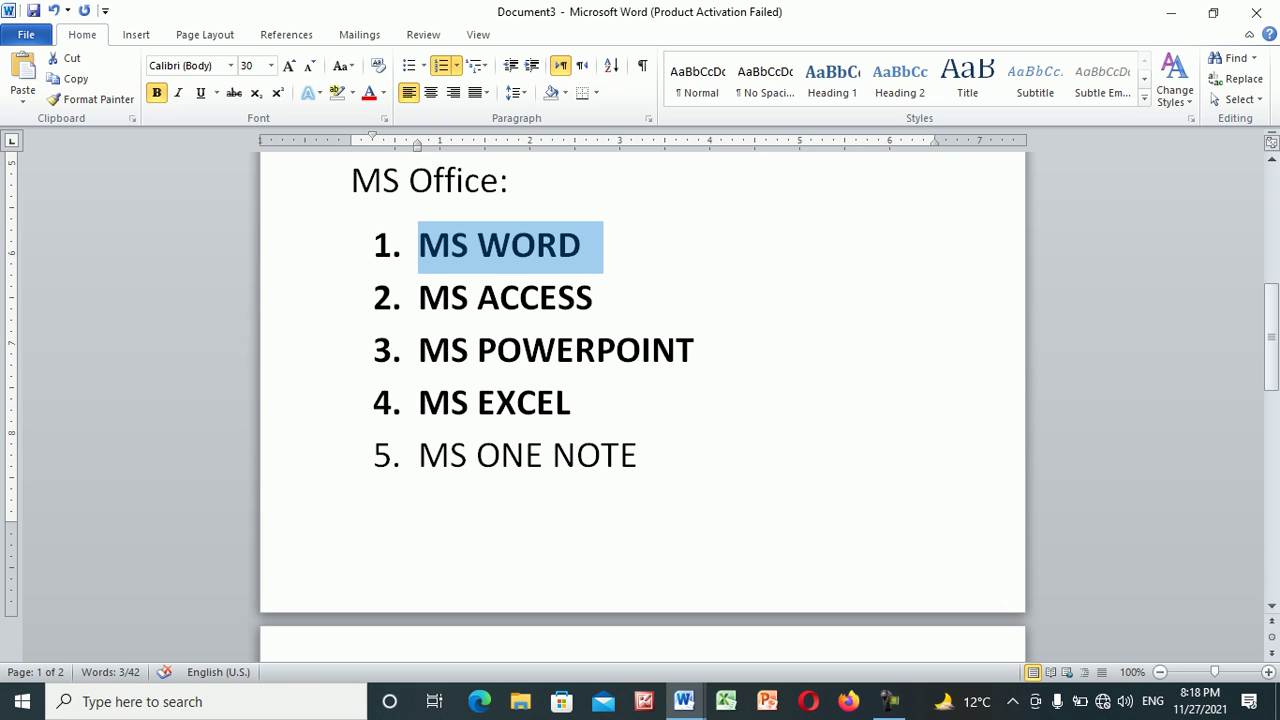
pyautogui.click(595, 297)
pyautogui.scroll(-2, 600, 454)
pyautogui.press('Return')
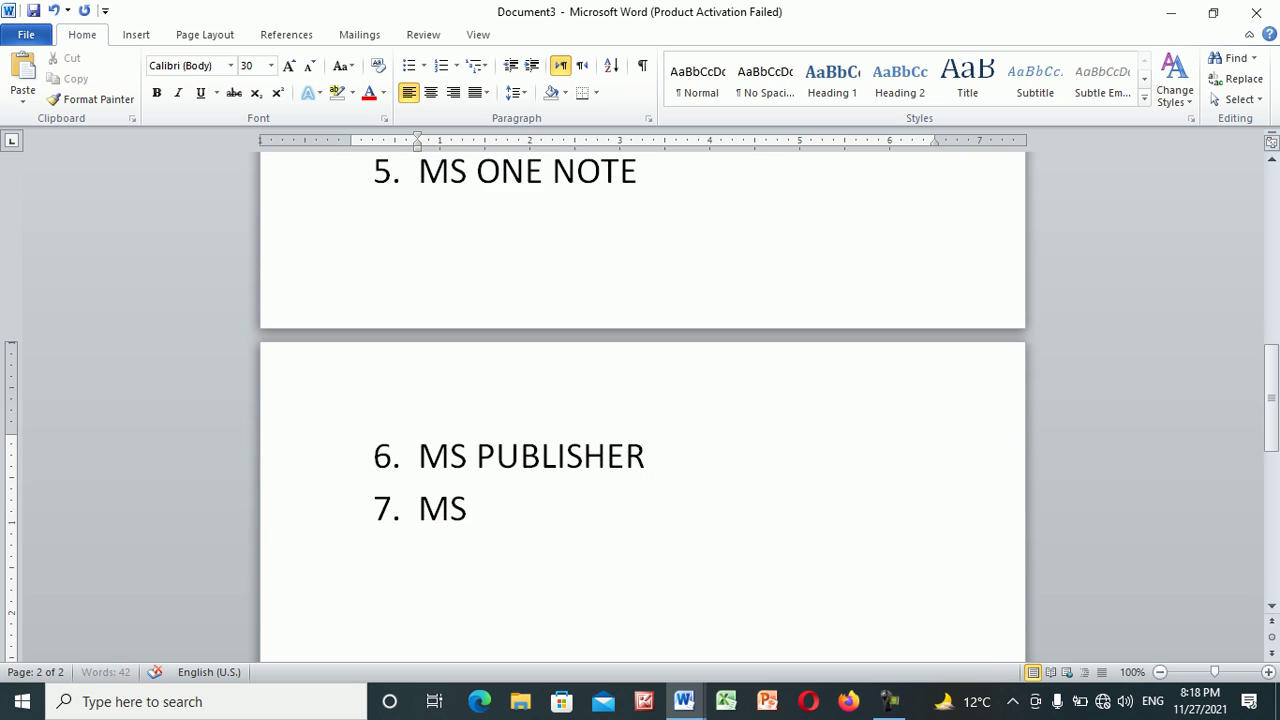
pyautogui.hotkey('ctrl', 'v')
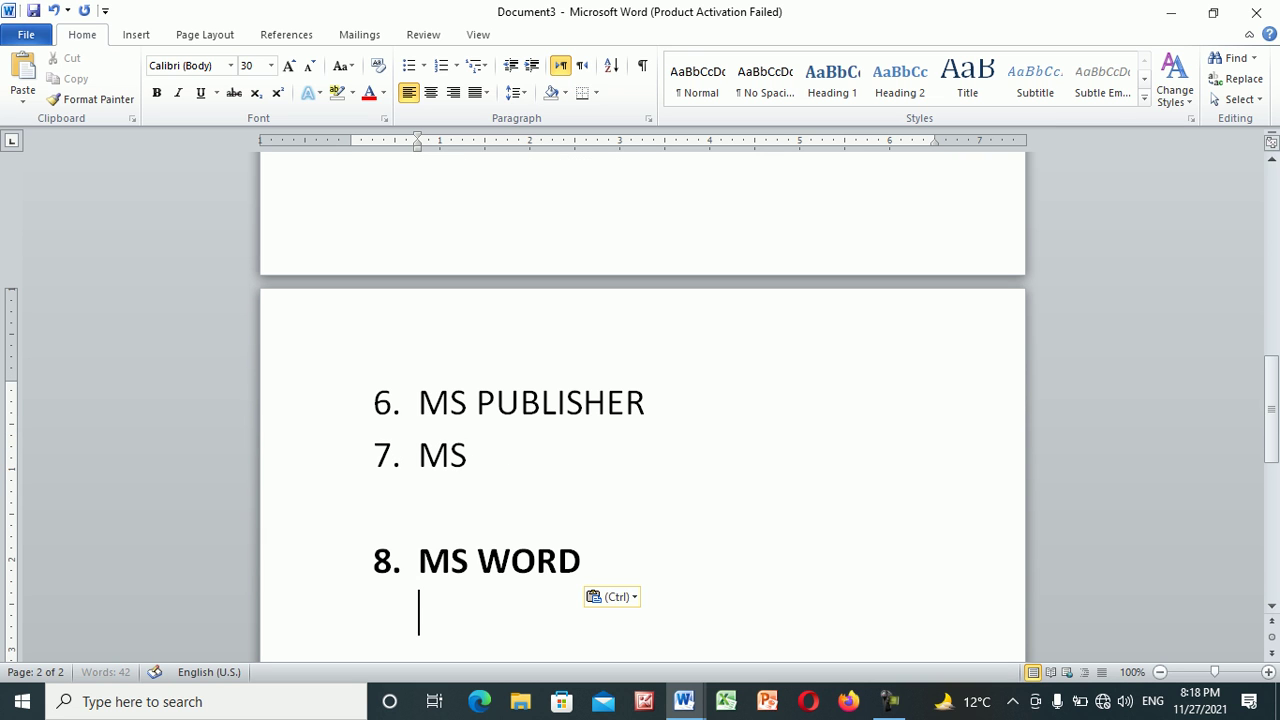
pyautogui.press('BackSpace')
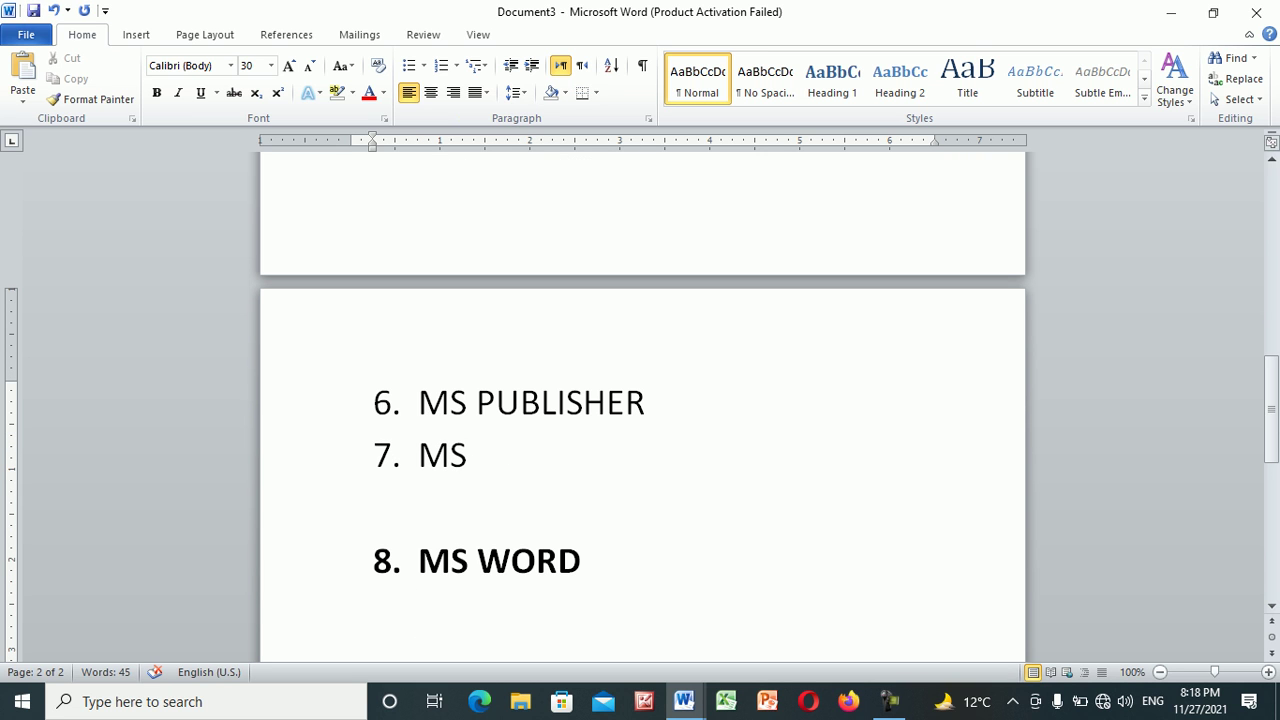
pyautogui.click(386, 560)
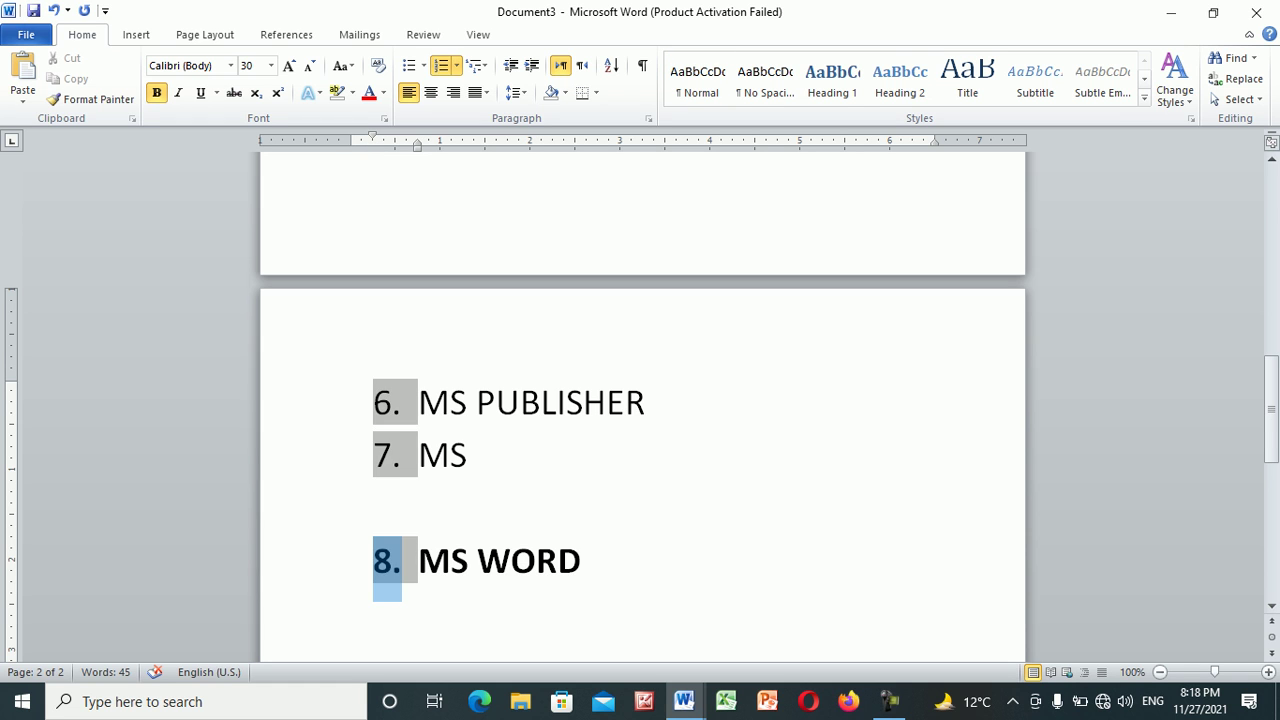
pyautogui.press('BackSpace')
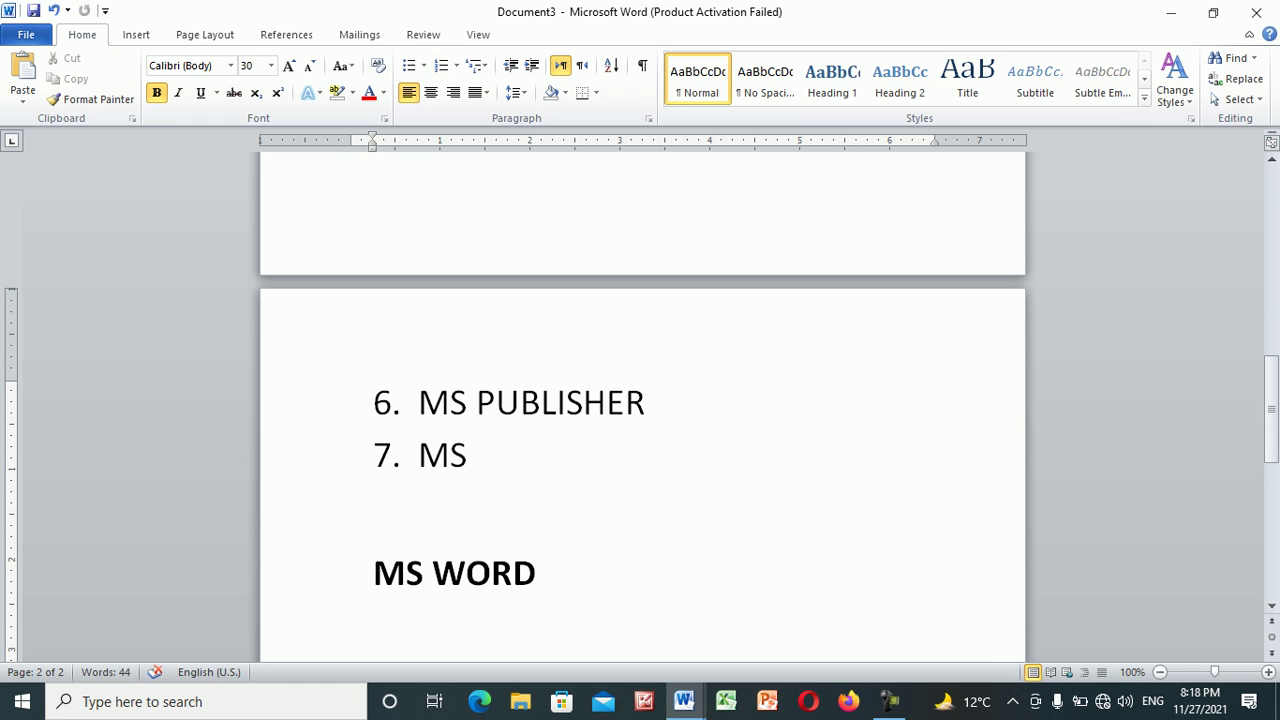
# Extend the copied line to read 'MS WORD: MICROSOFT WORD:'
pyautogui.click(537, 572)
pyautogui.write('MICRO')
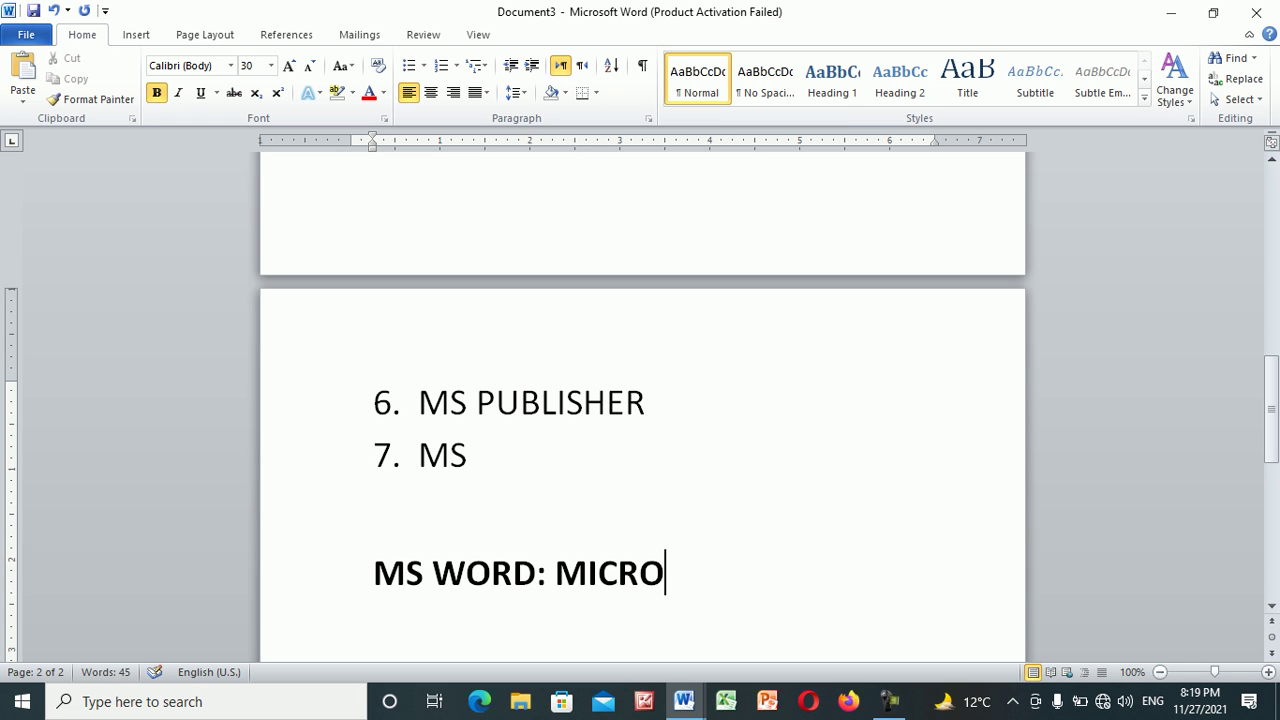
pyautogui.write('SOFT WORD')
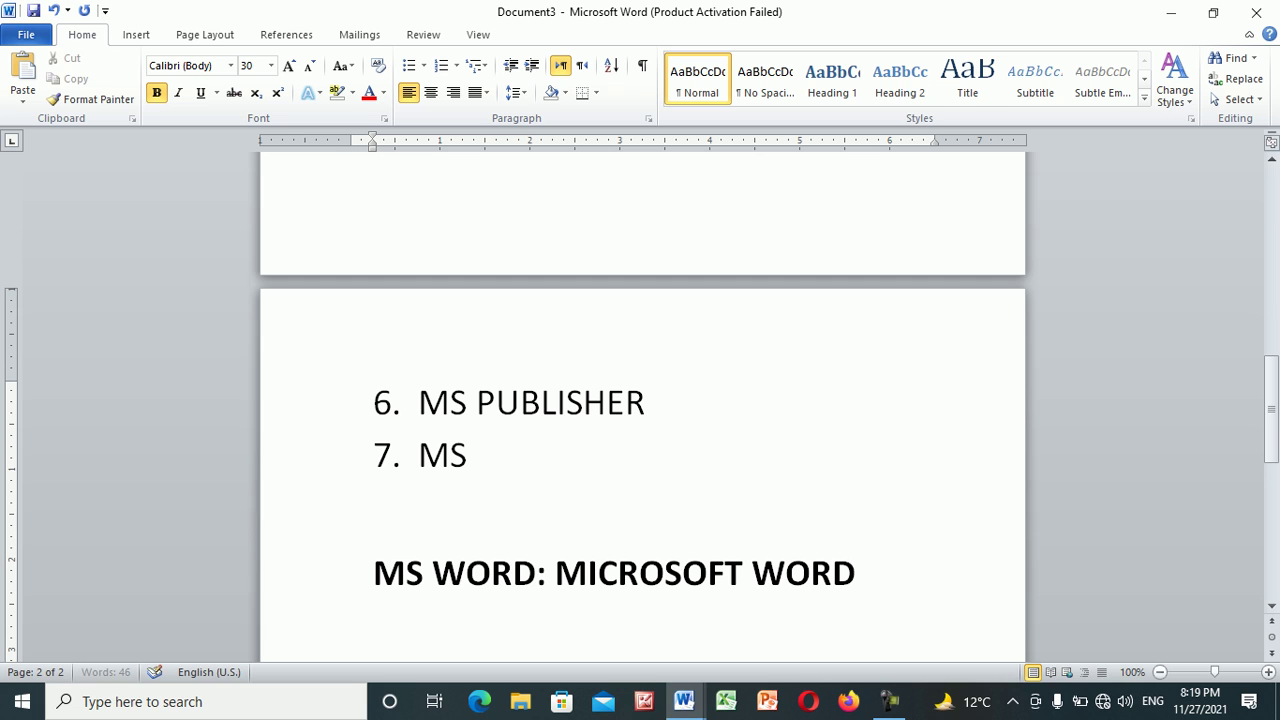
pyautogui.write(':')
pyautogui.press('Return')
# Type 'Combination of words: letter' and 'application' on the following lines
pyautogui.write('COM')
pyautogui.press('BackSpace')
pyautogui.press('BackSpace')
pyautogui.write('om b')
pyautogui.press('BackSpace')
pyautogui.press('BackSpace')
pyautogui.write('ni')
pyautogui.press('BackSpace')
pyautogui.press('BackSpace')
pyautogui.write('bina')
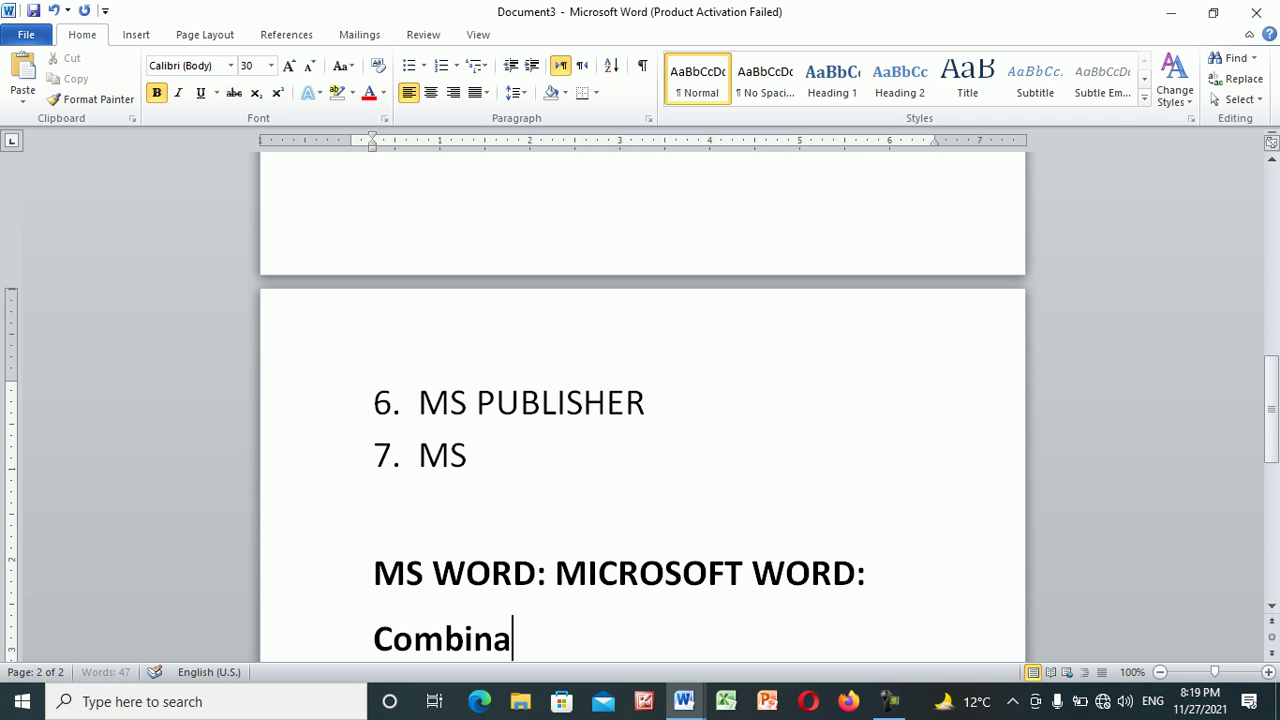
pyautogui.write('itons')
pyautogui.press('BackSpace')
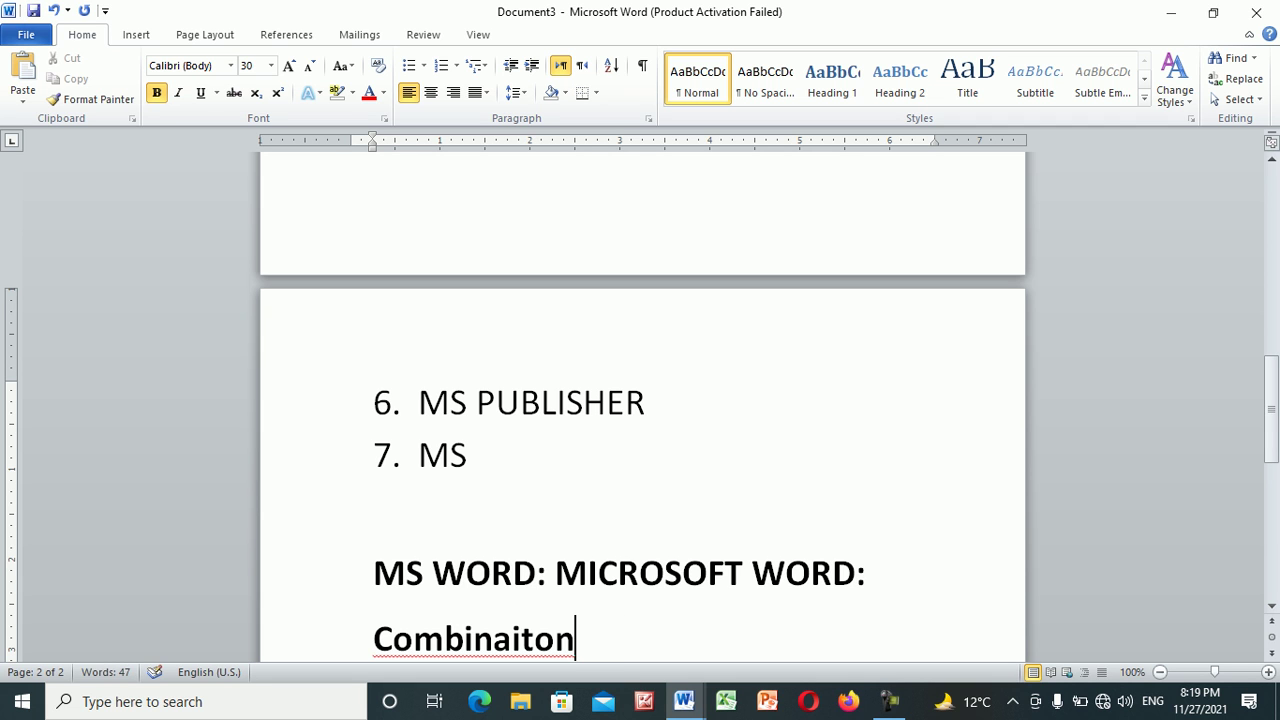
pyautogui.press('BackSpace')
pyautogui.press('BackSpace')
pyautogui.press('BackSpace')
pyautogui.press('BackSpace')
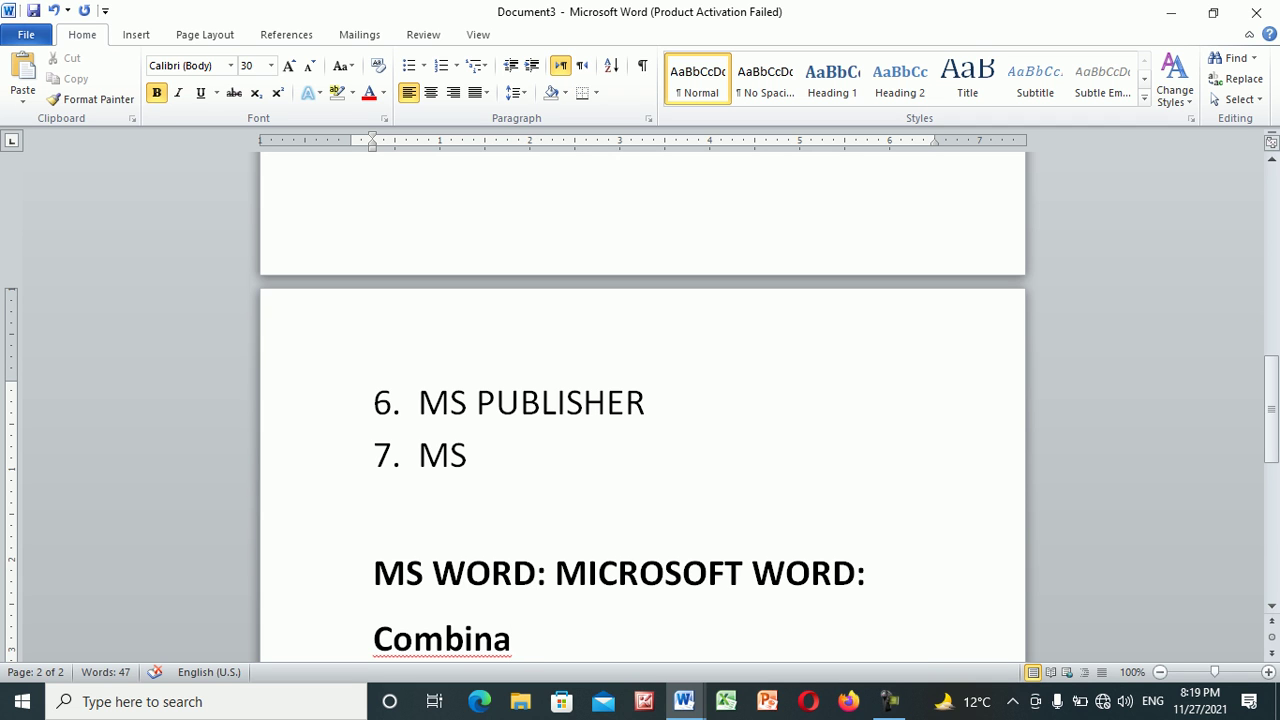
pyautogui.press('BackSpace')
pyautogui.press('BackSpace')
pyautogui.press('BackSpace')
pyautogui.write('ination of wr')
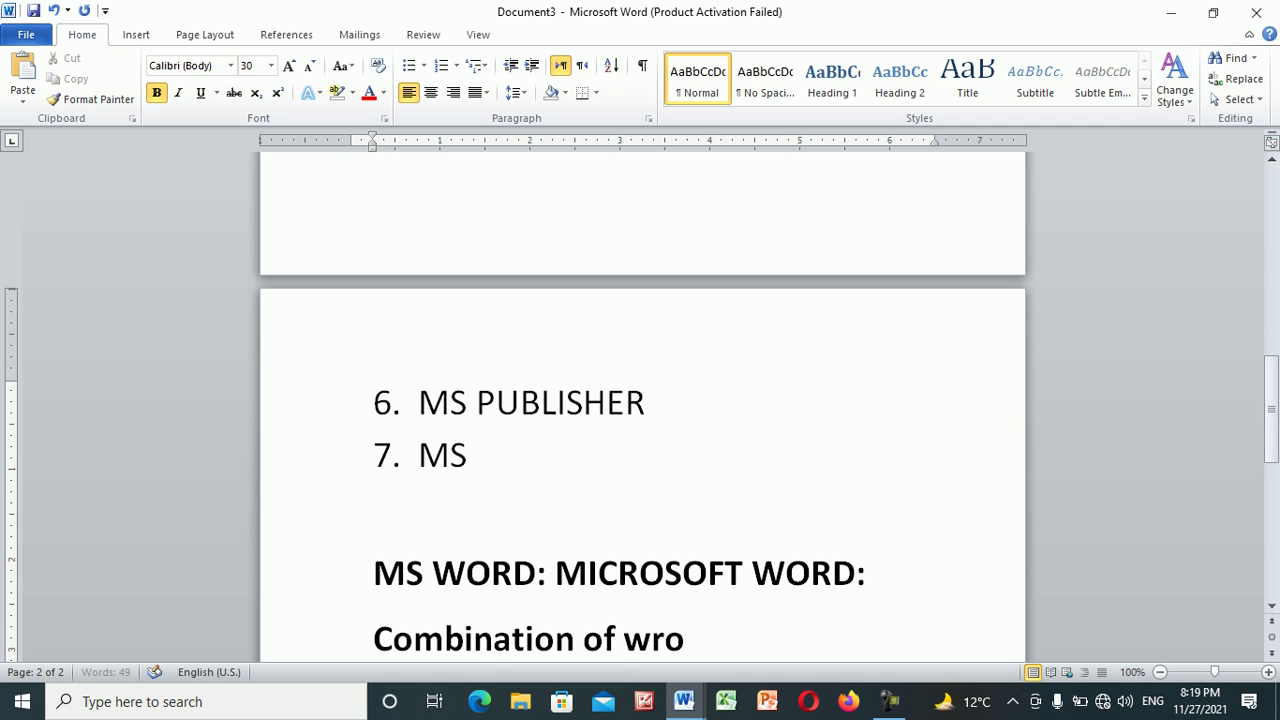
pyautogui.press('BackSpace')
pyautogui.write('ords:')
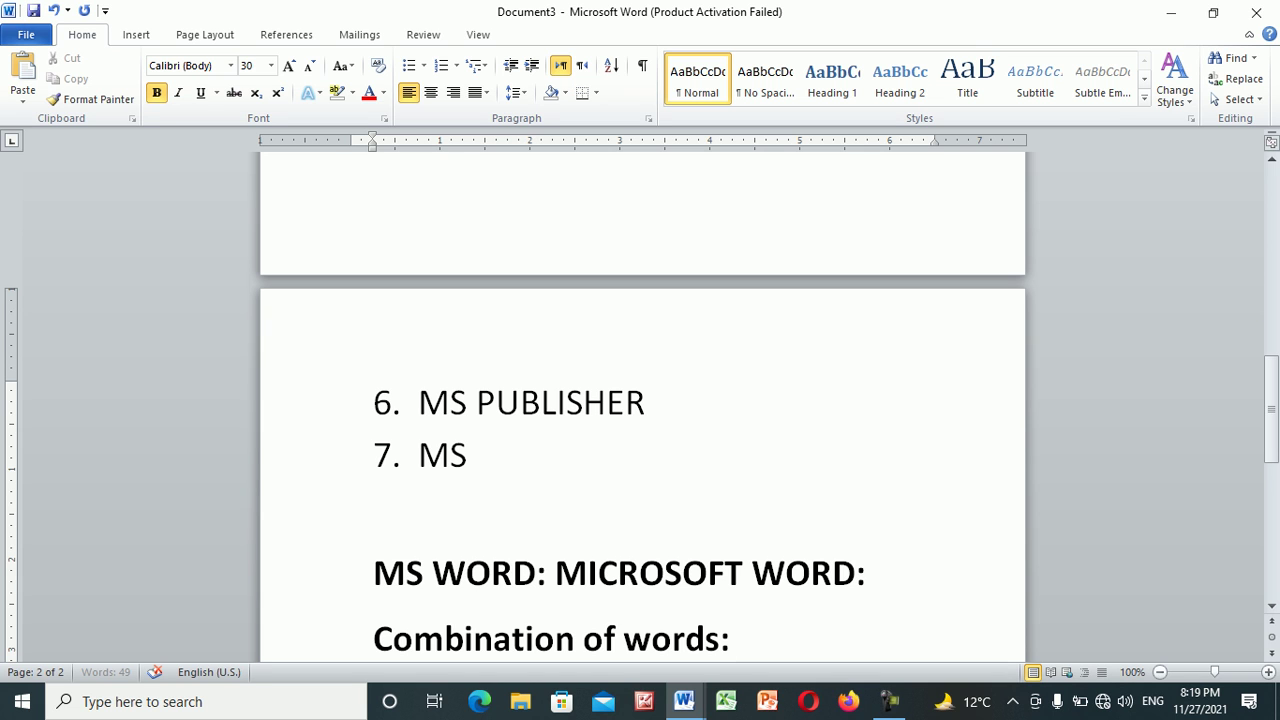
pyautogui.write(' letter')
pyautogui.press('Return')
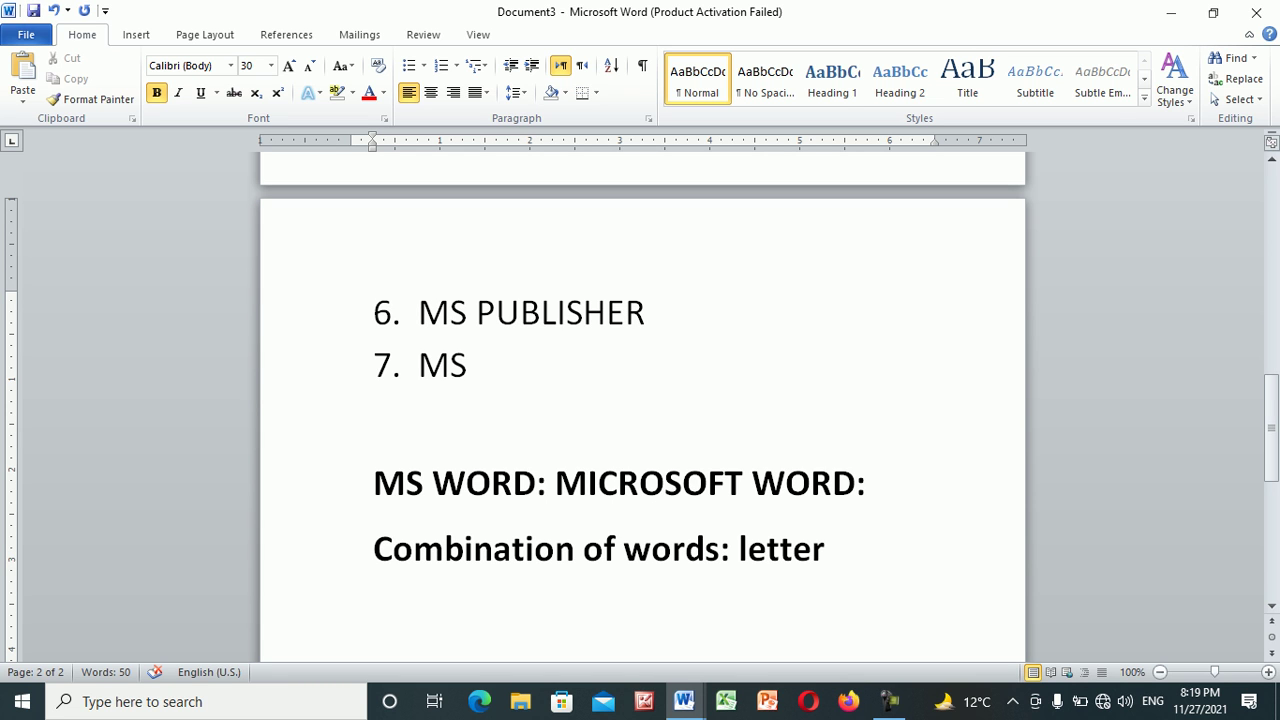
pyautogui.write('application')
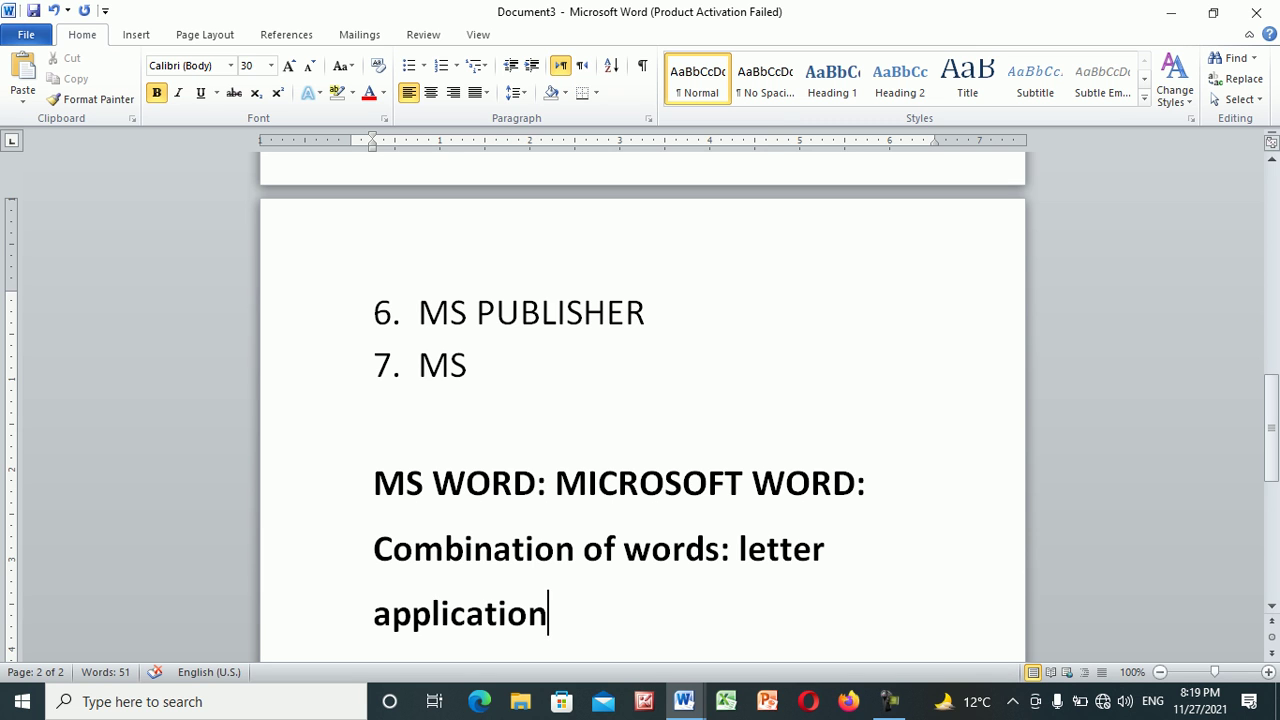
# Turn 'letter' and 'application' into separate lines 'Letter writing' and 'Application writing'
pyautogui.click(739, 548)
pyautogui.press('Return')
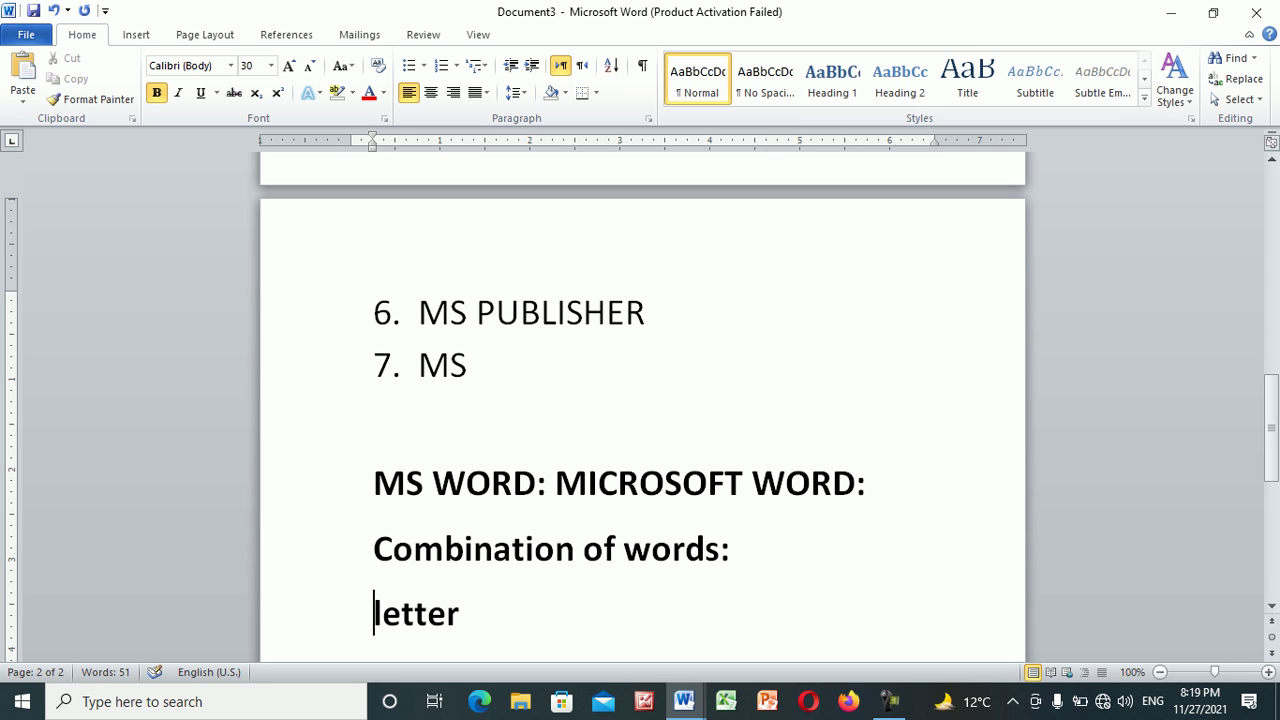
pyautogui.press('Down')
pyautogui.press('Up')
pyautogui.press('Right')
pyautogui.press('Right')
pyautogui.press('Right')
pyautogui.press('Right')
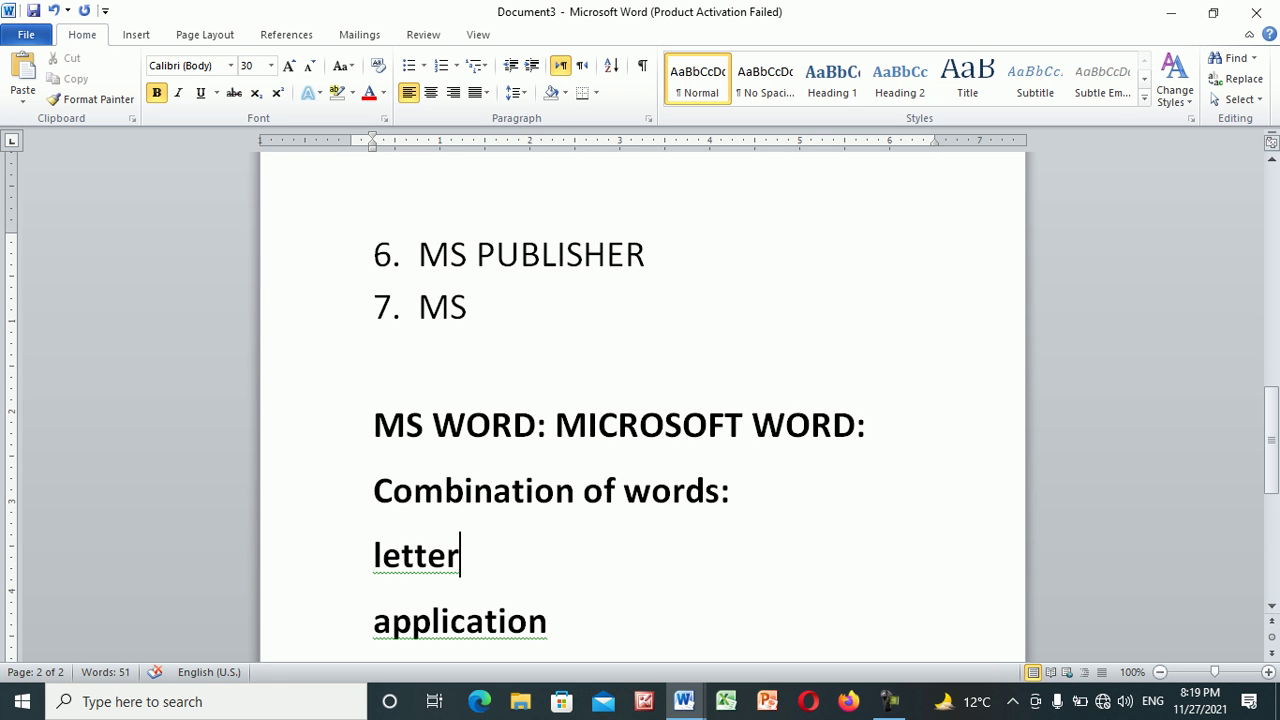
pyautogui.write('writi')
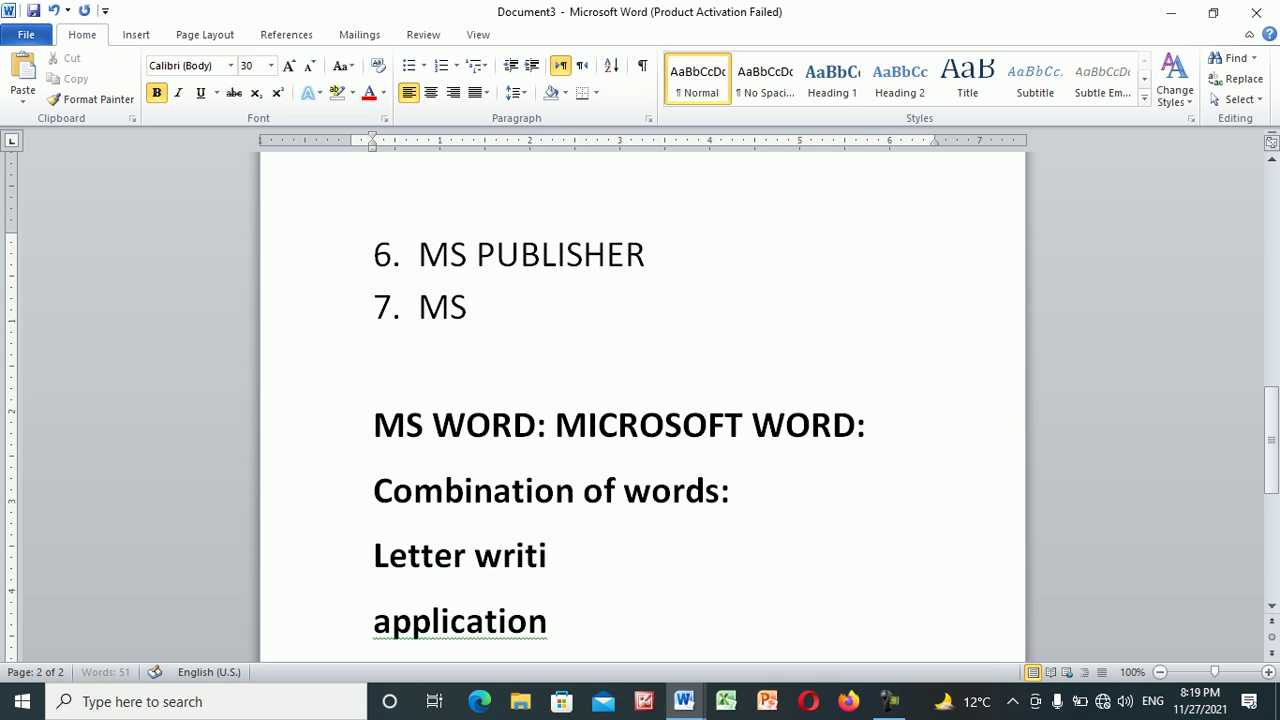
pyautogui.write('ng Application')
pyautogui.write(' writing')
pyautogui.press('Return')
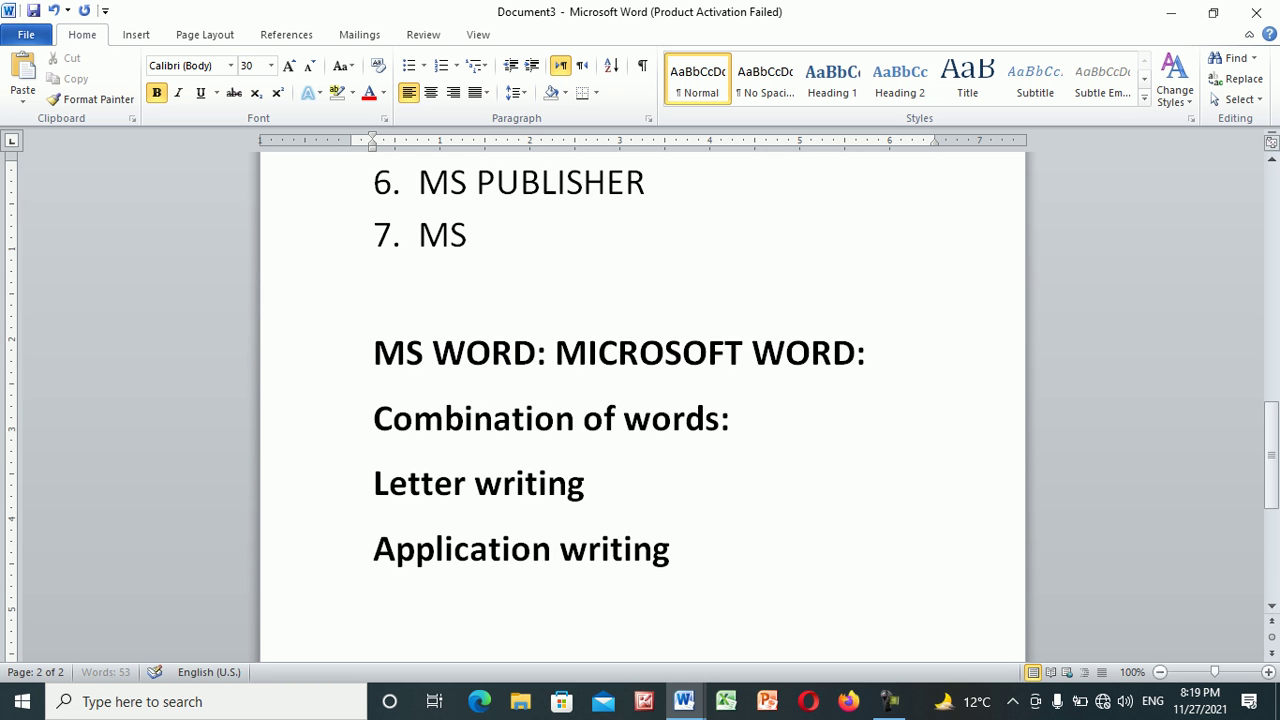
# Add lines CV Making, Notes Composing, Book composing, paper preparations and Thesis writing
pyautogui.write('CV ')
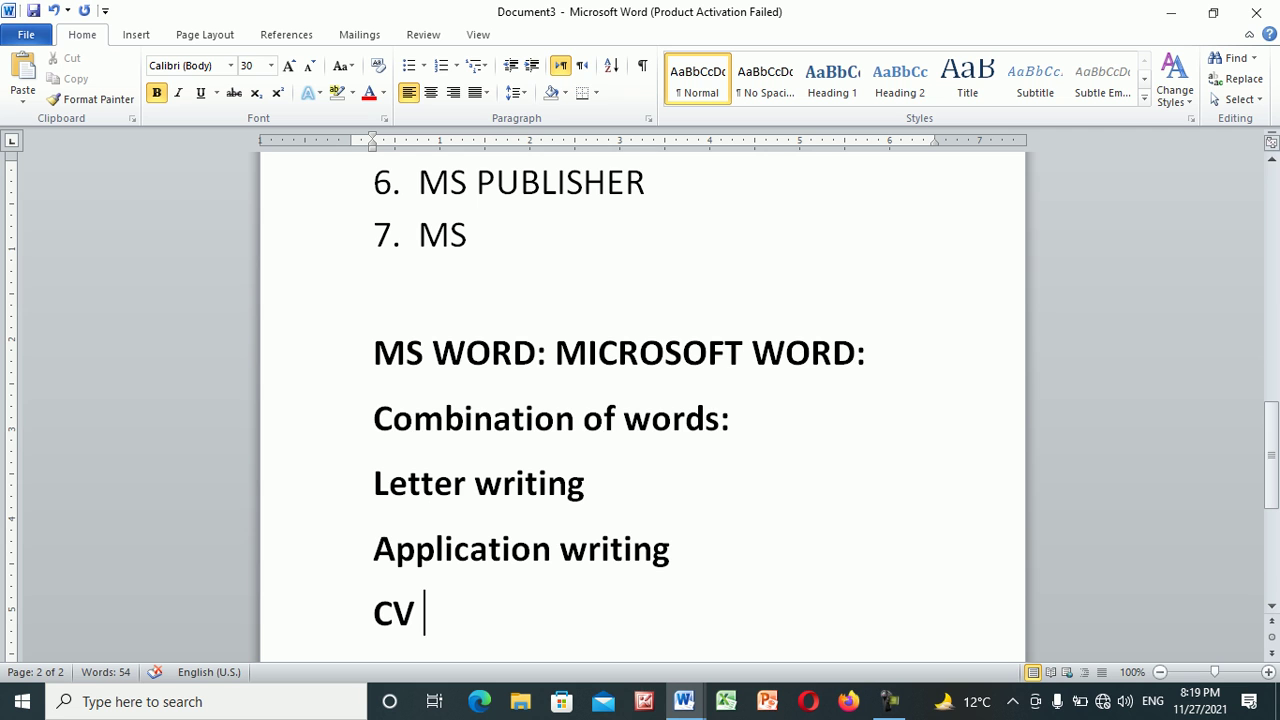
pyautogui.write('Making')
pyautogui.press('Return')
pyautogui.write('Notes Composing')
pyautogui.press('Return')
pyautogui.write('Book ')
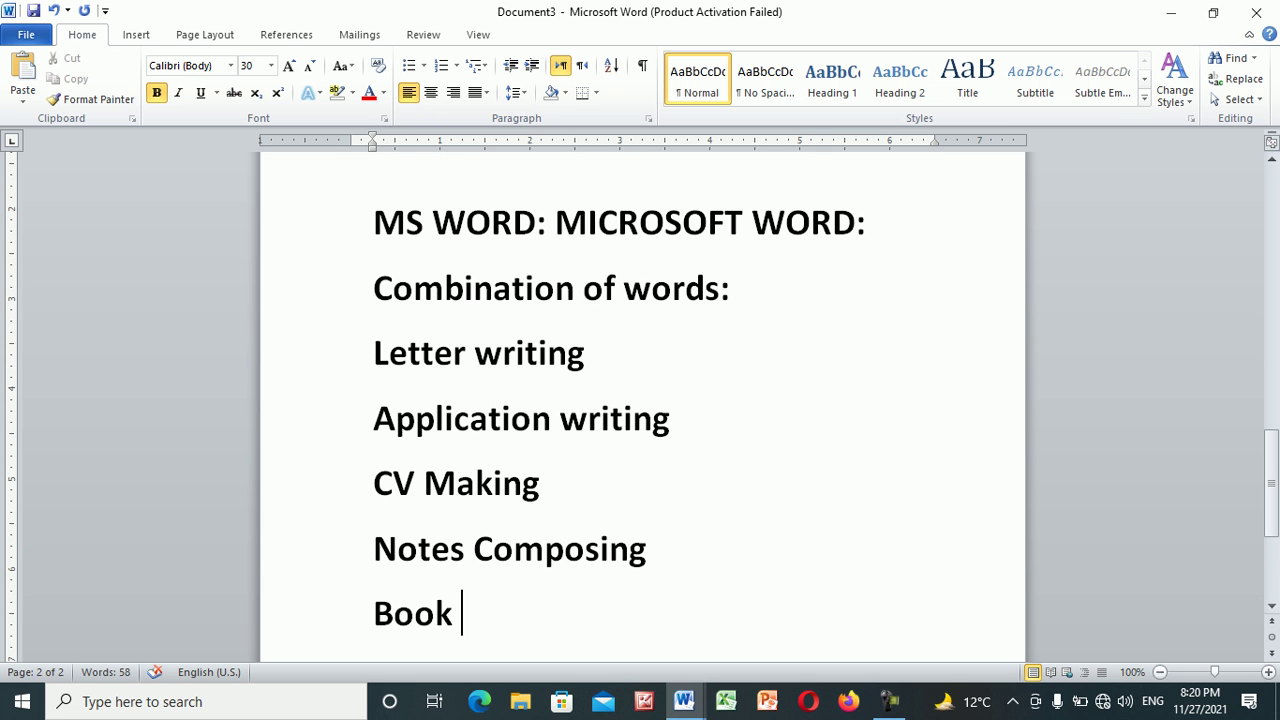
pyautogui.write('comp')
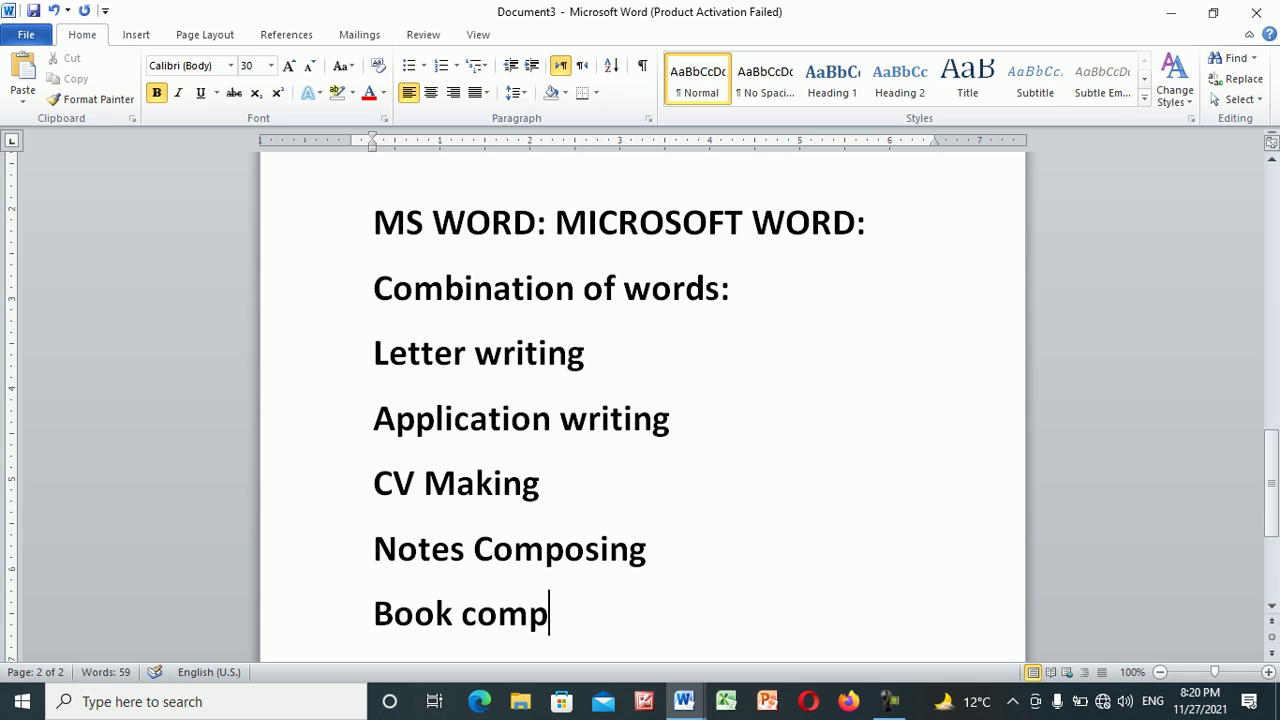
pyautogui.write('osing')
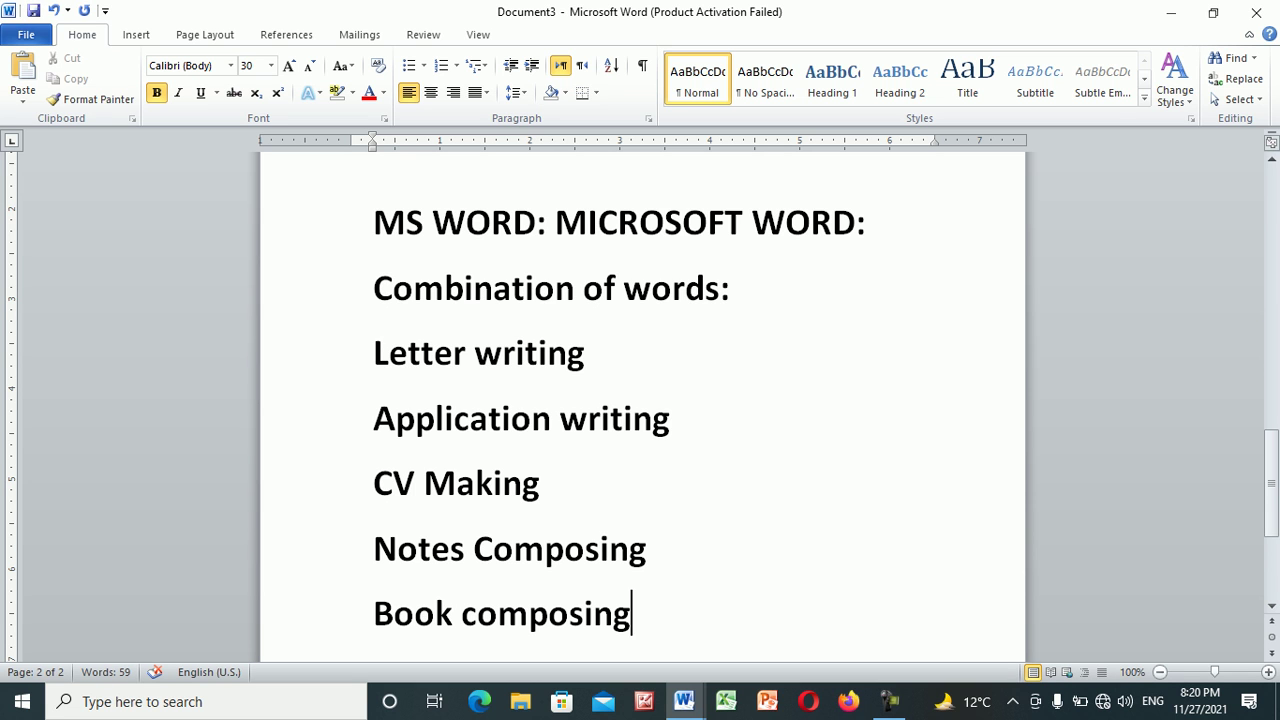
pyautogui.press('Return')
pyautogui.write('paper prea')
pyautogui.press('BackSpace')
pyautogui.write('parations')
pyautogui.press('Return')
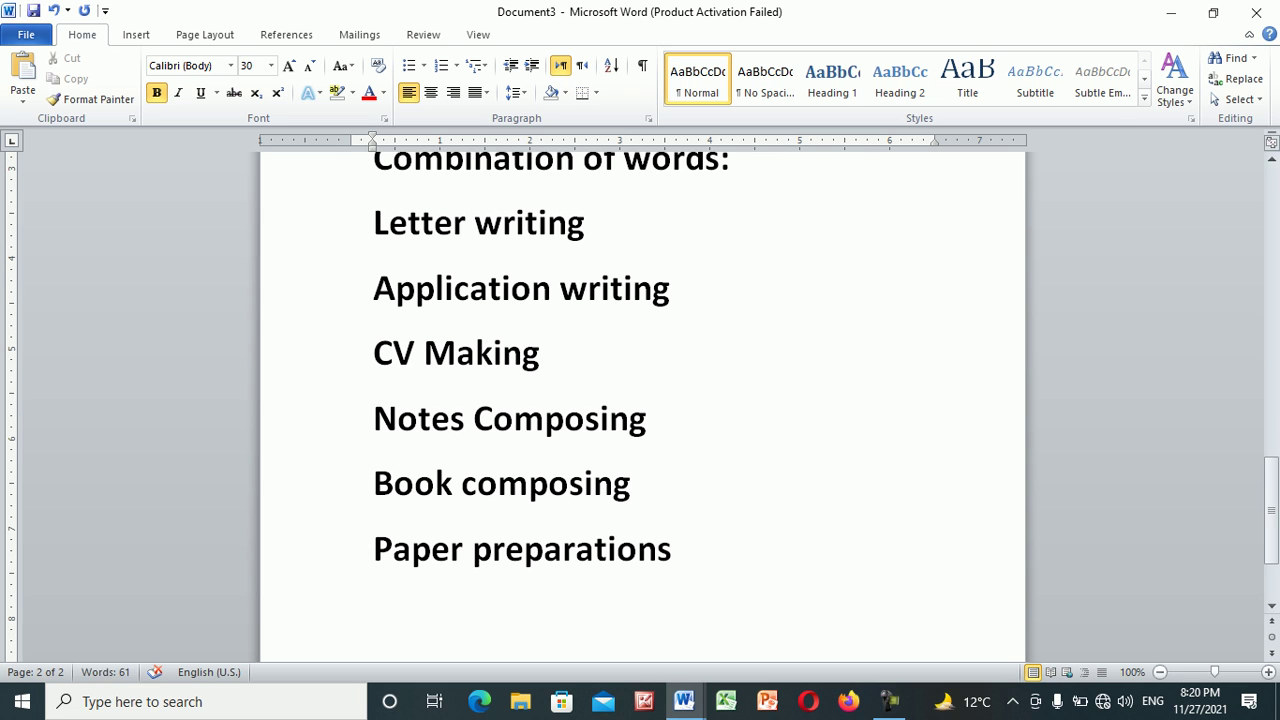
pyautogui.write('T')
pyautogui.write('hesis writing')
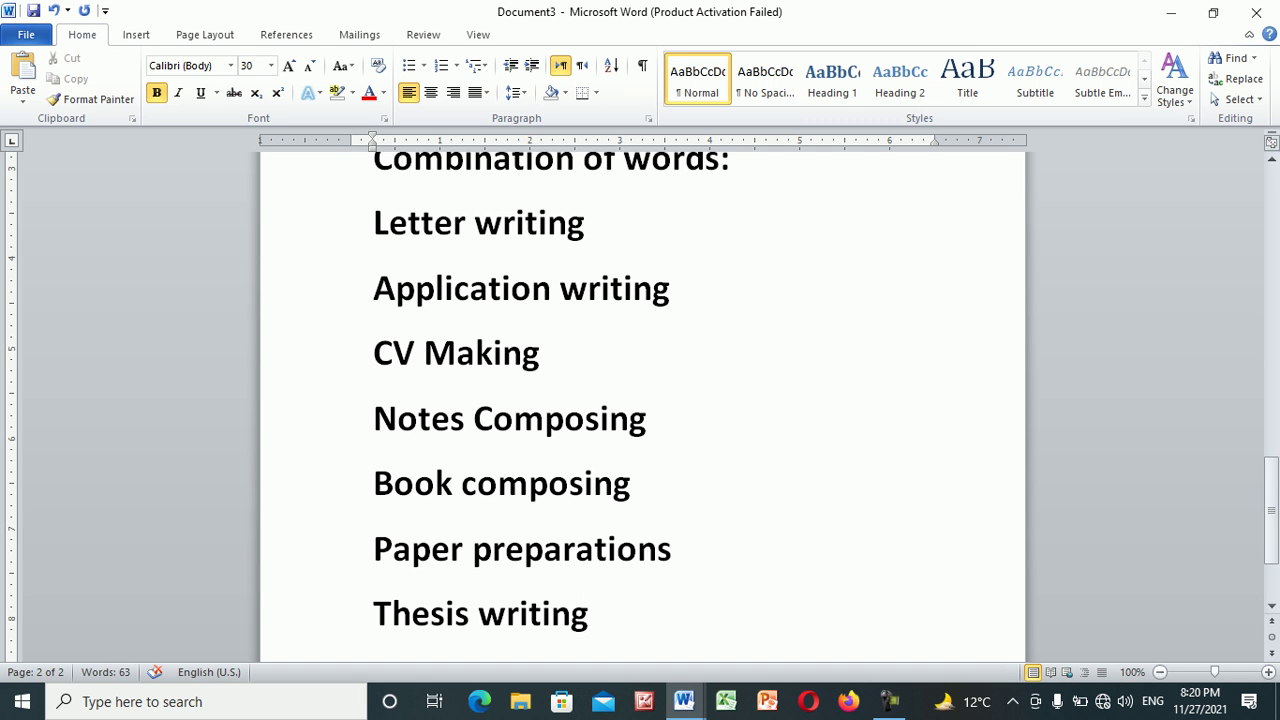
pyautogui.moveTo(1272, 510); pyautogui.dragTo(1272, 475)
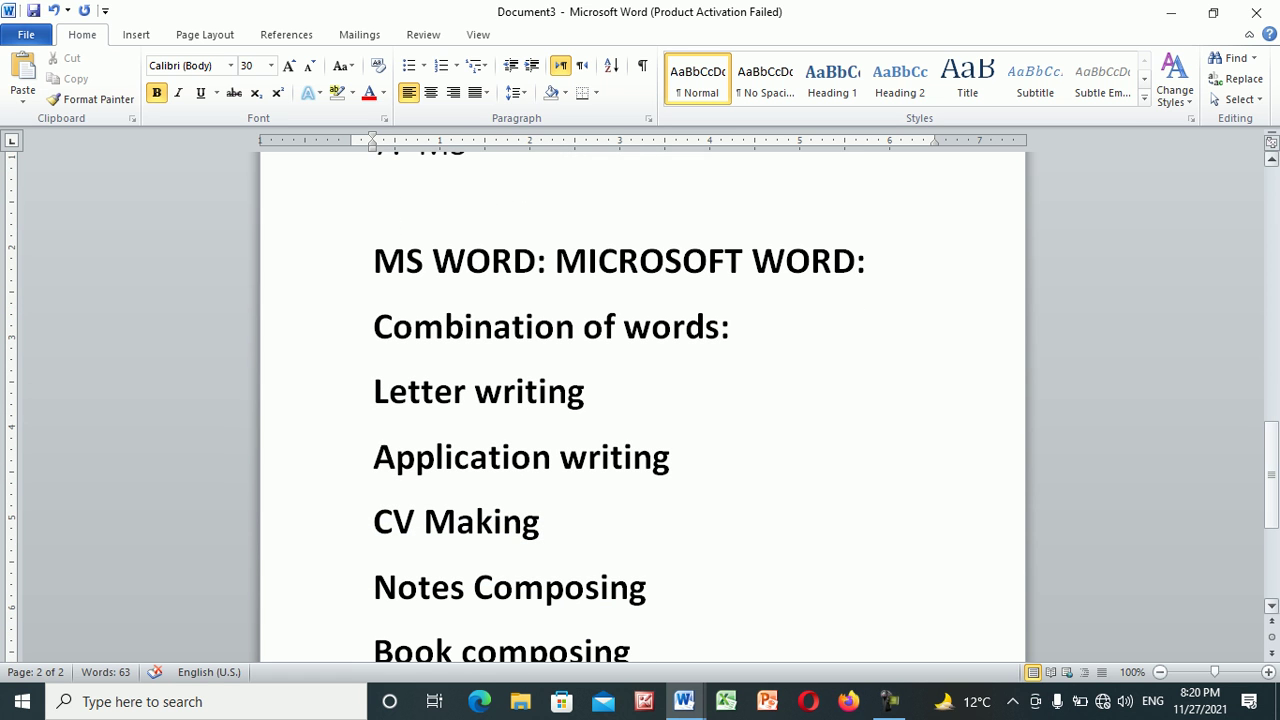
# Type 'MS word is an application software and is a part of MS Office' at the top of page 3
pyautogui.moveTo(1272, 475); pyautogui.dragTo(1272, 540)
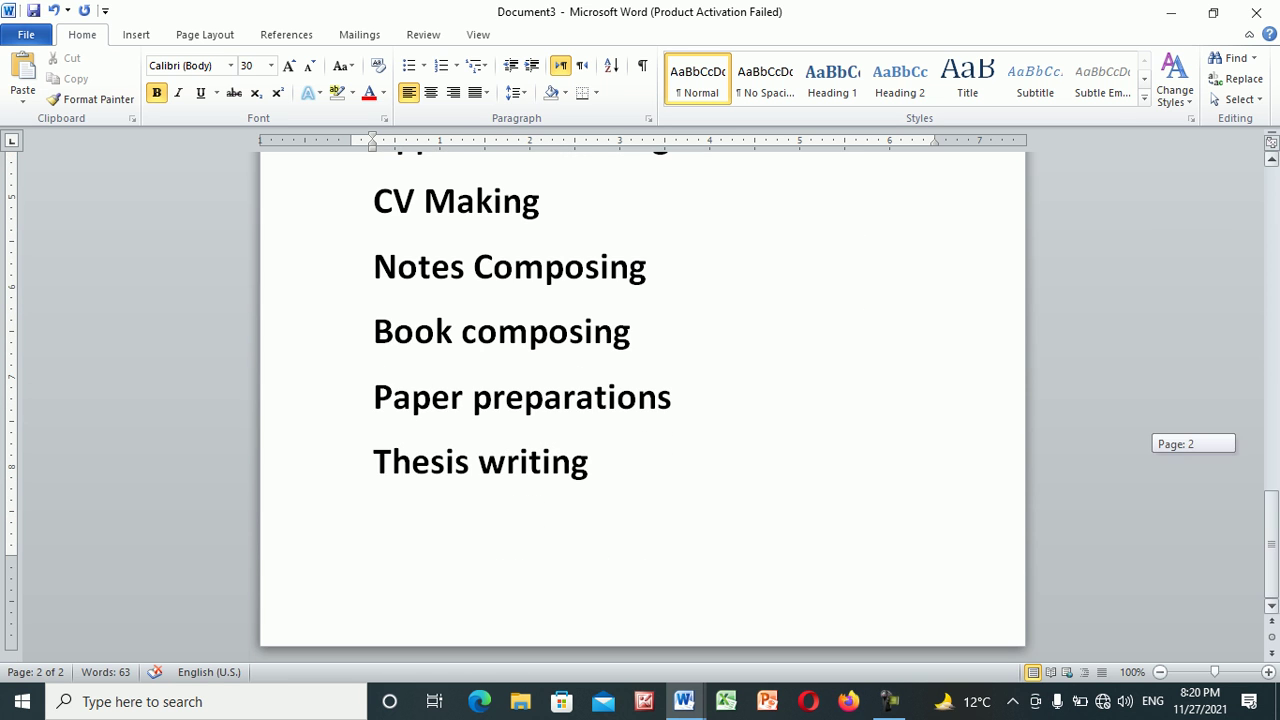
pyautogui.scroll(-3, 1272, 540)
pyautogui.write('m')
pyautogui.press('BackSpace')
pyautogui.write('MS')
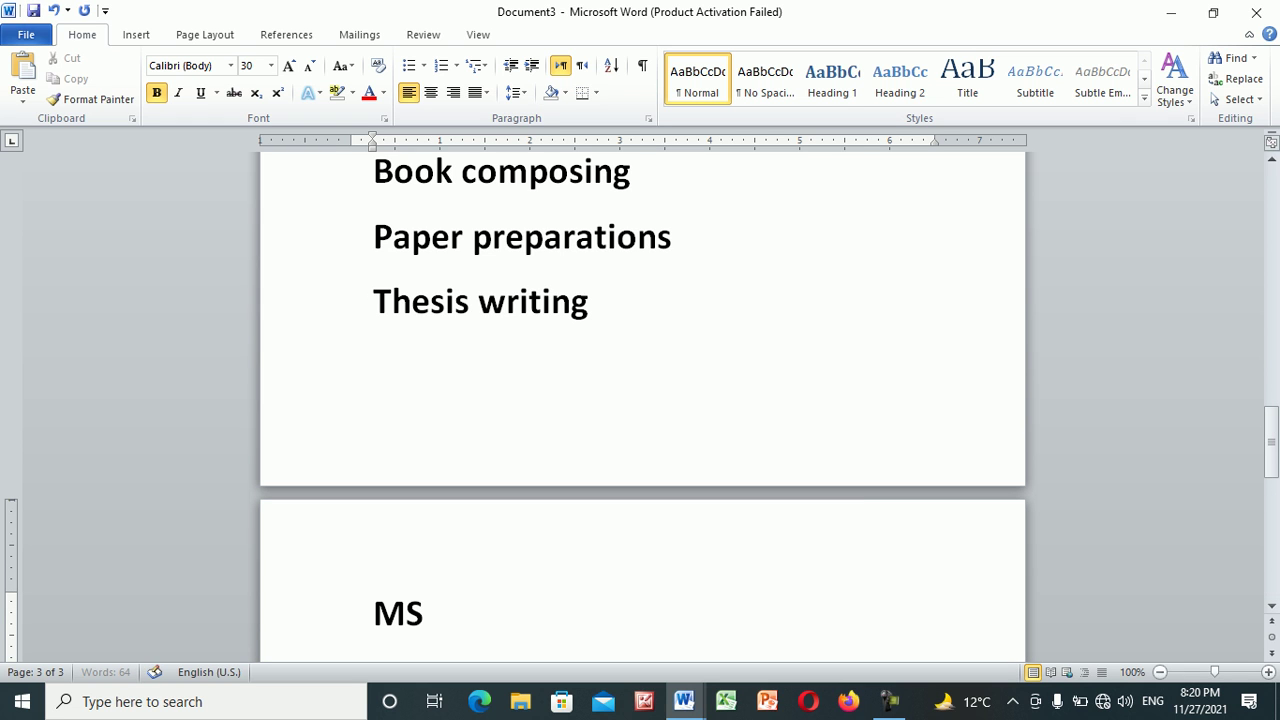
pyautogui.write(' word is an ap')
pyautogui.press('BackSpace')
pyautogui.write('appl')
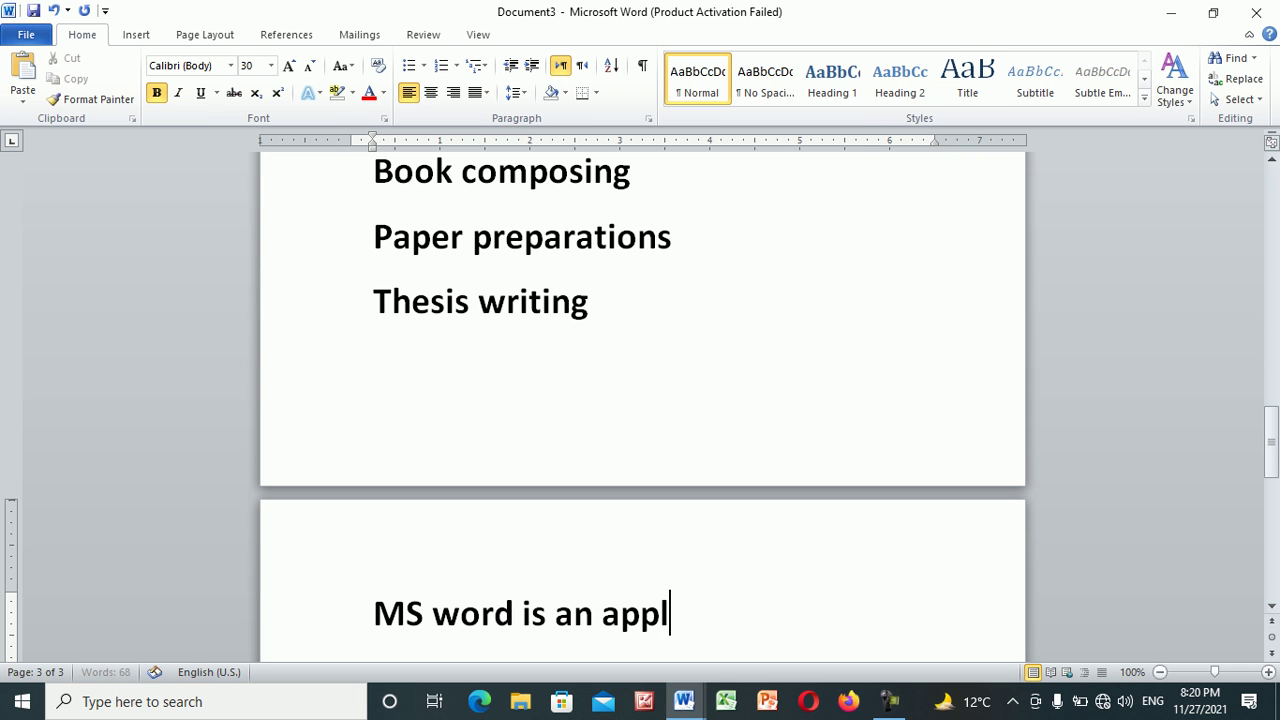
pyautogui.write('ication soft')
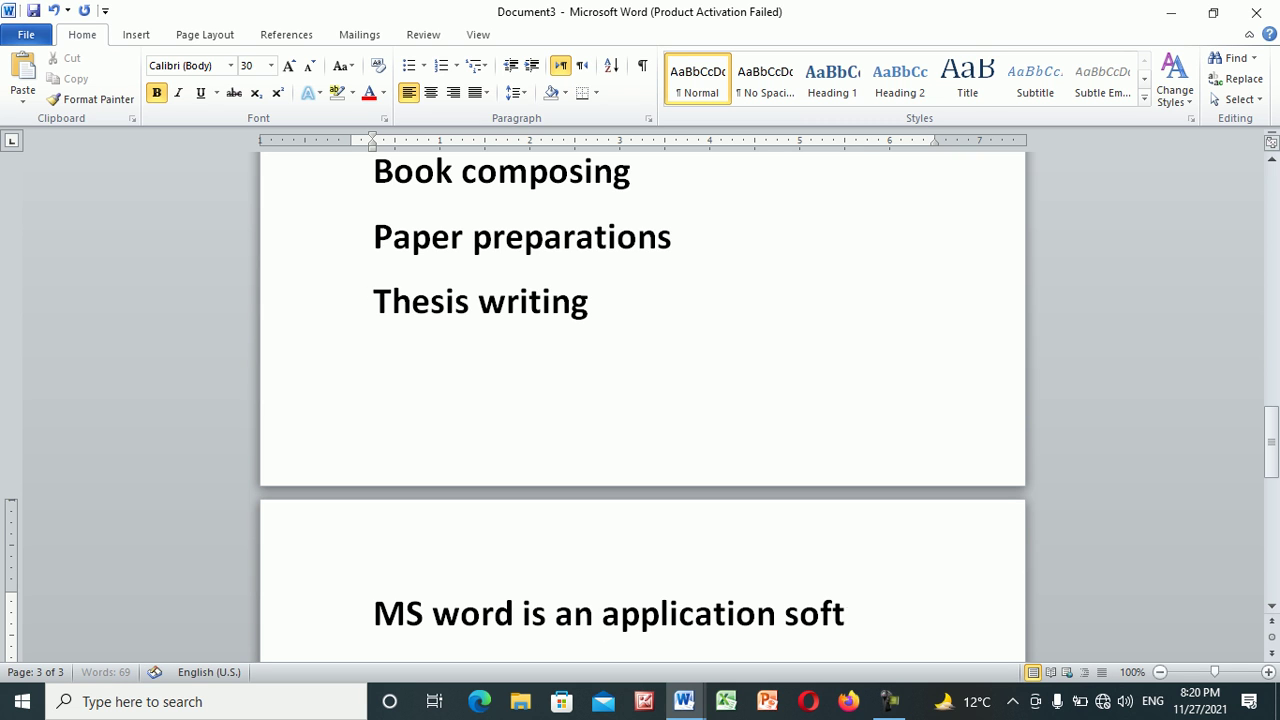
pyautogui.write('ware,')
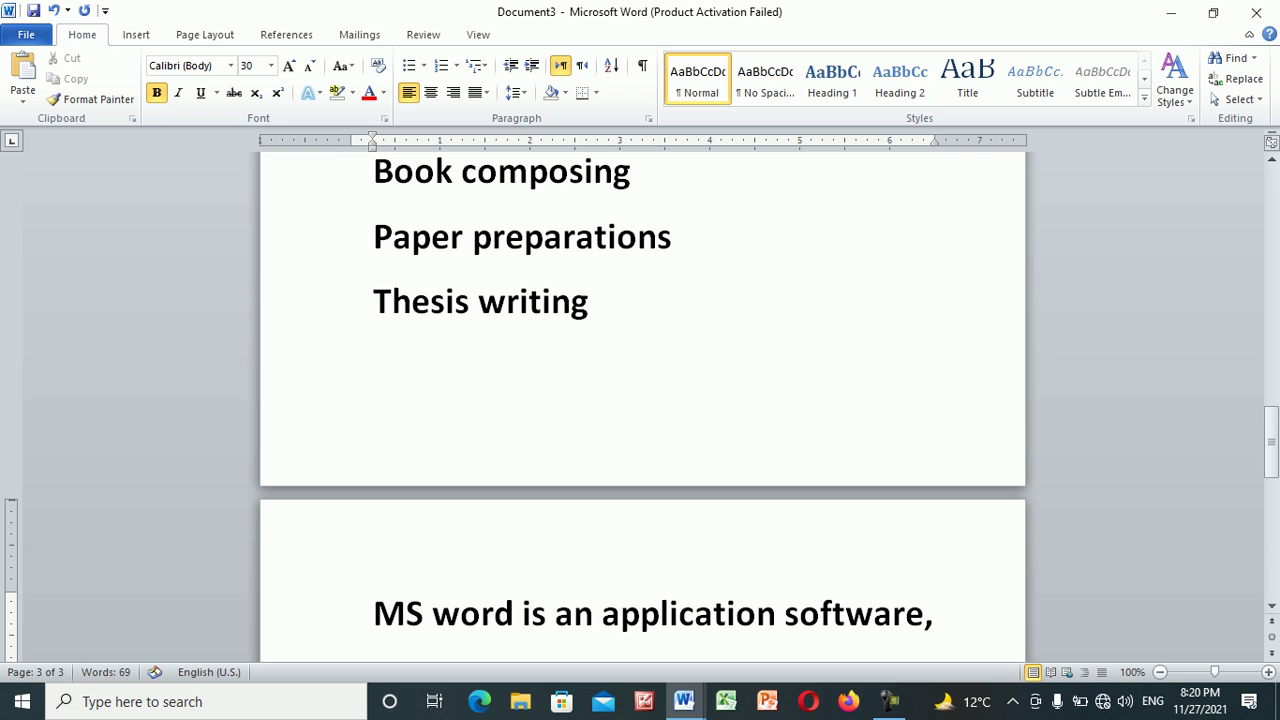
pyautogui.write(' and is a part of MS Ov')
pyautogui.press('BackSpace')
pyautogui.write('ffice')
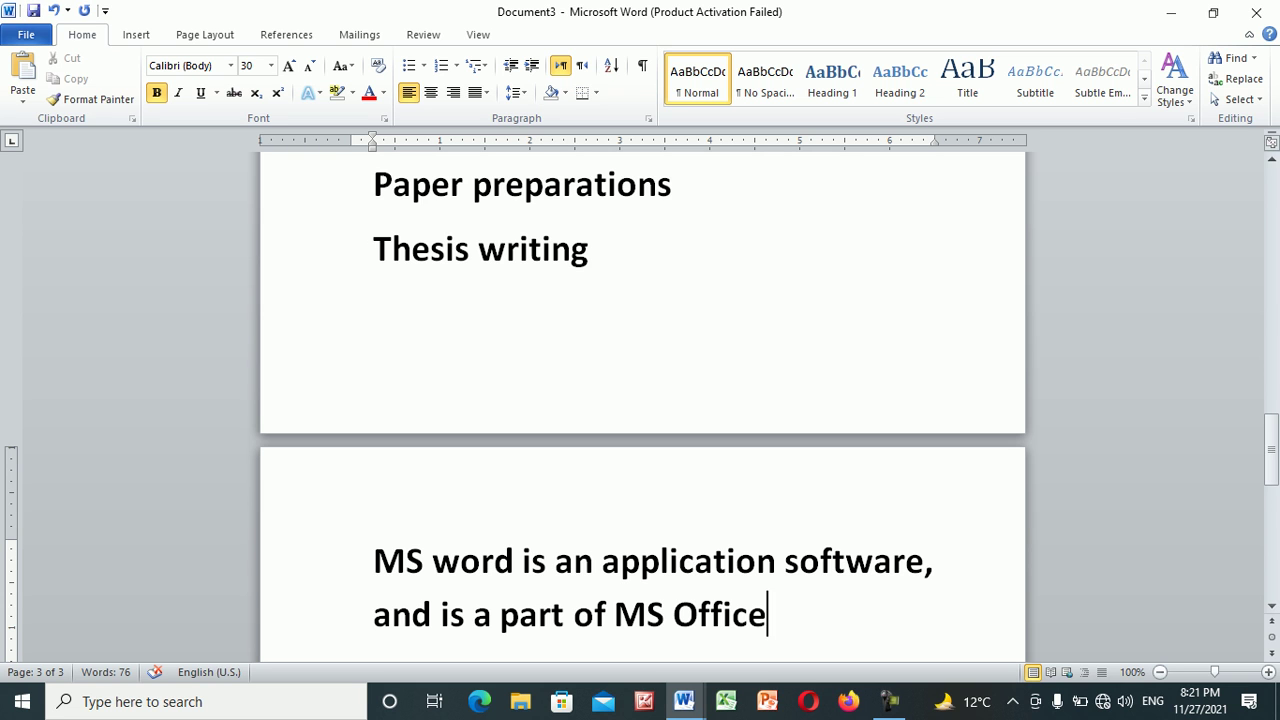
pyautogui.press('Return')
# Type 'Application Software: that type of Software which is used for a specific purpose:' and begin 'e.g MS Word: letter'
pyautogui.write('applicati')
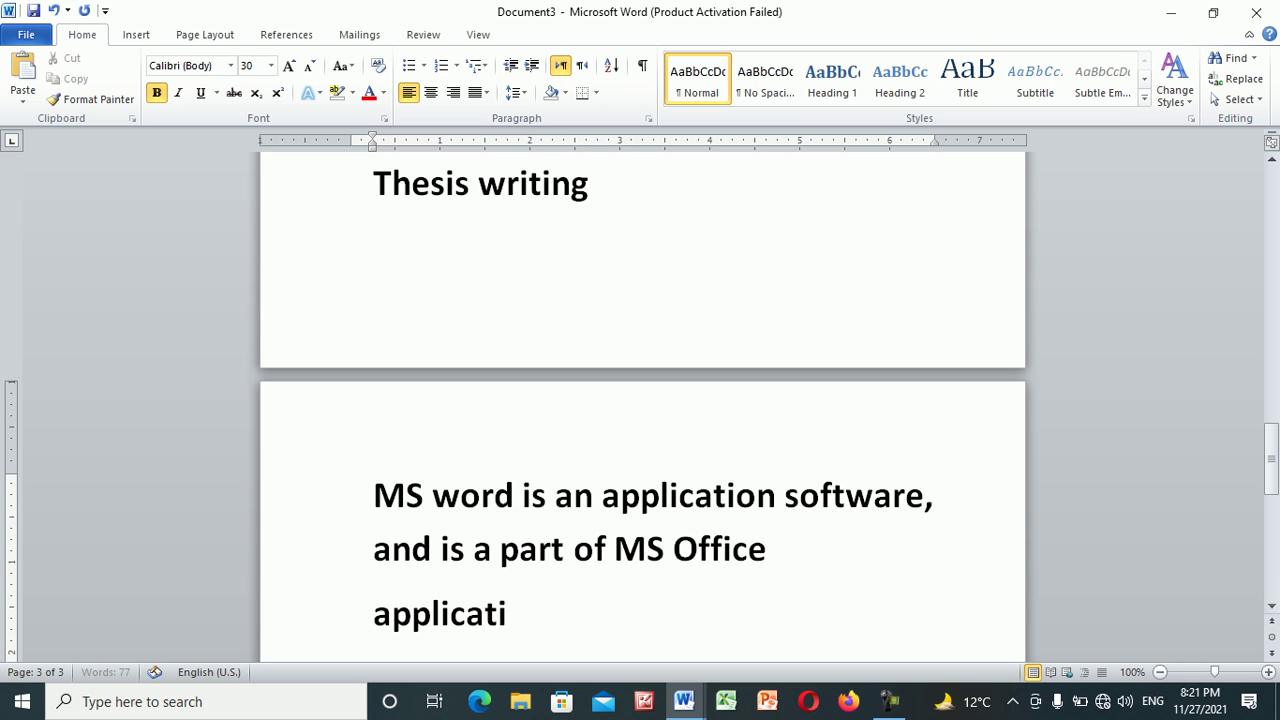
pyautogui.write('on Software: that')
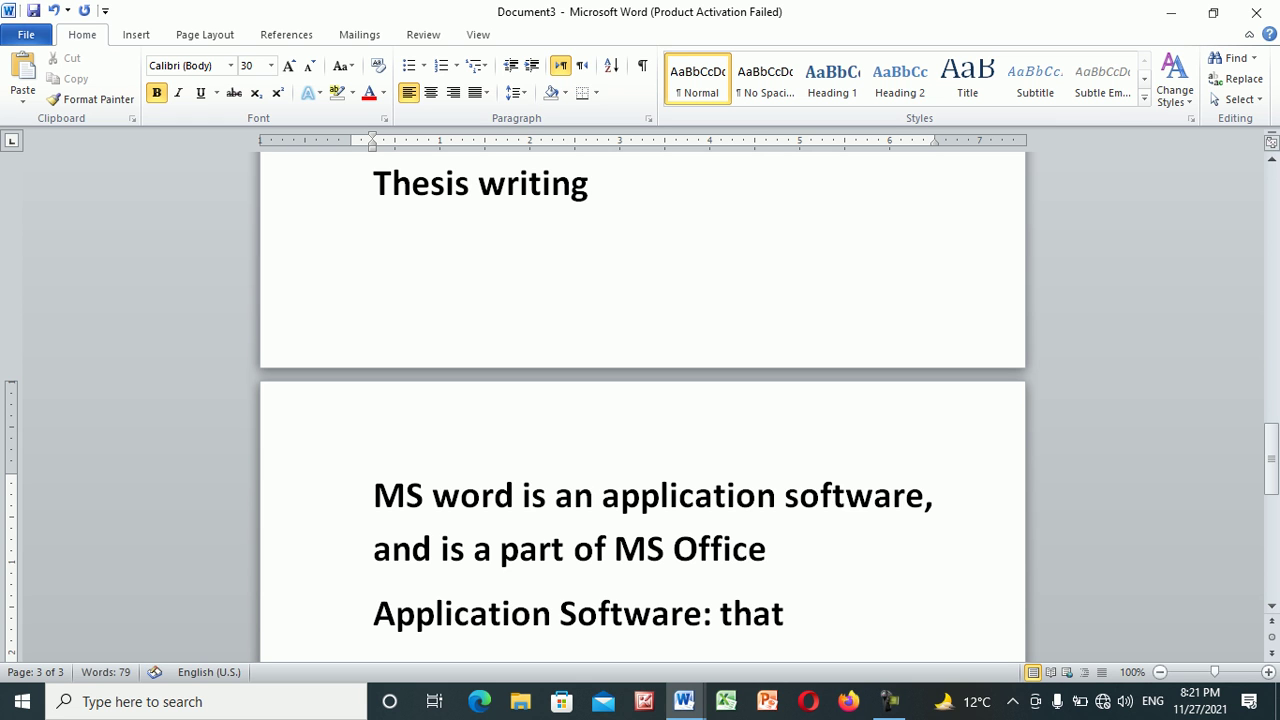
pyautogui.write(' type of ')
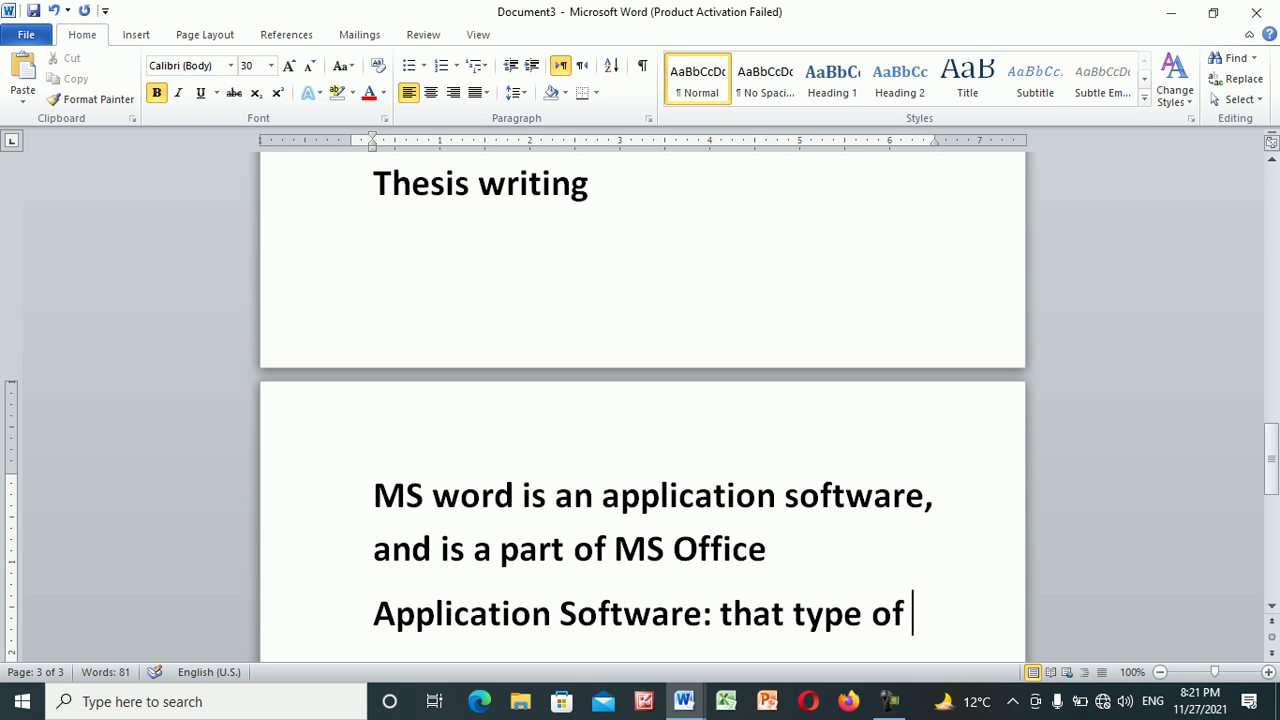
pyautogui.write('Software')
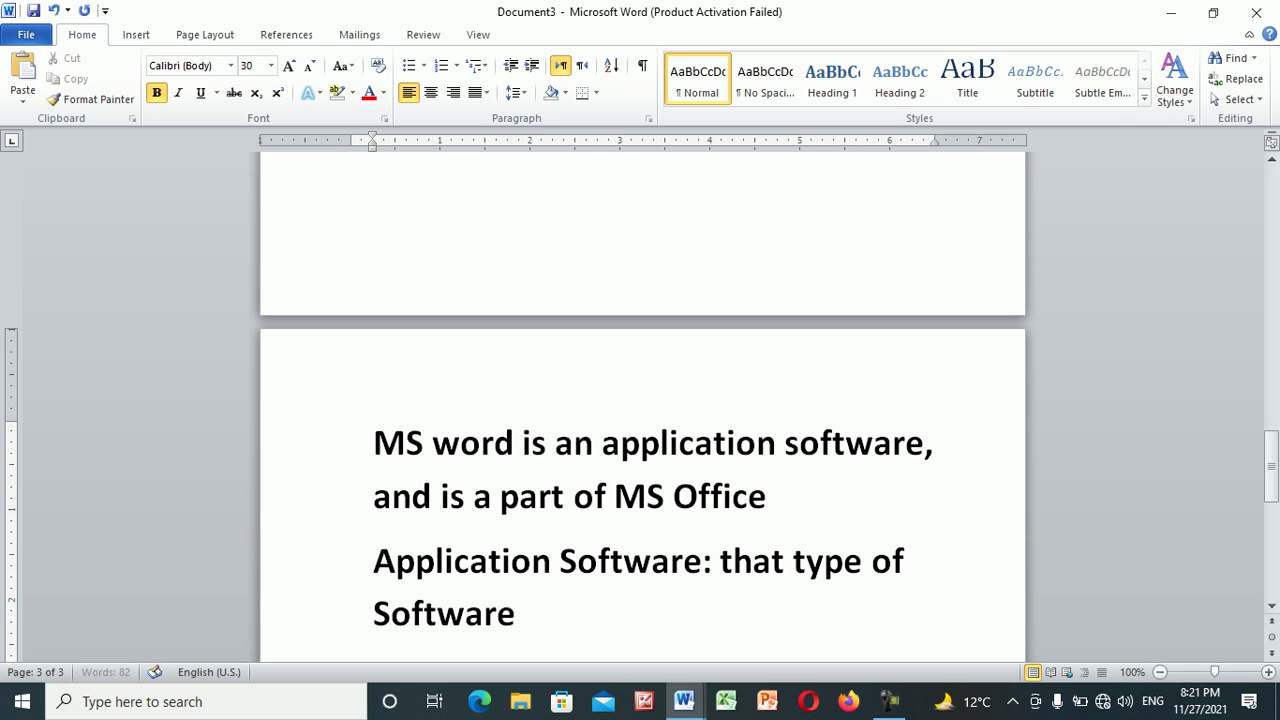
pyautogui.write(' whc')
pyautogui.press('BackSpace')
pyautogui.write('is used for a specific pur')
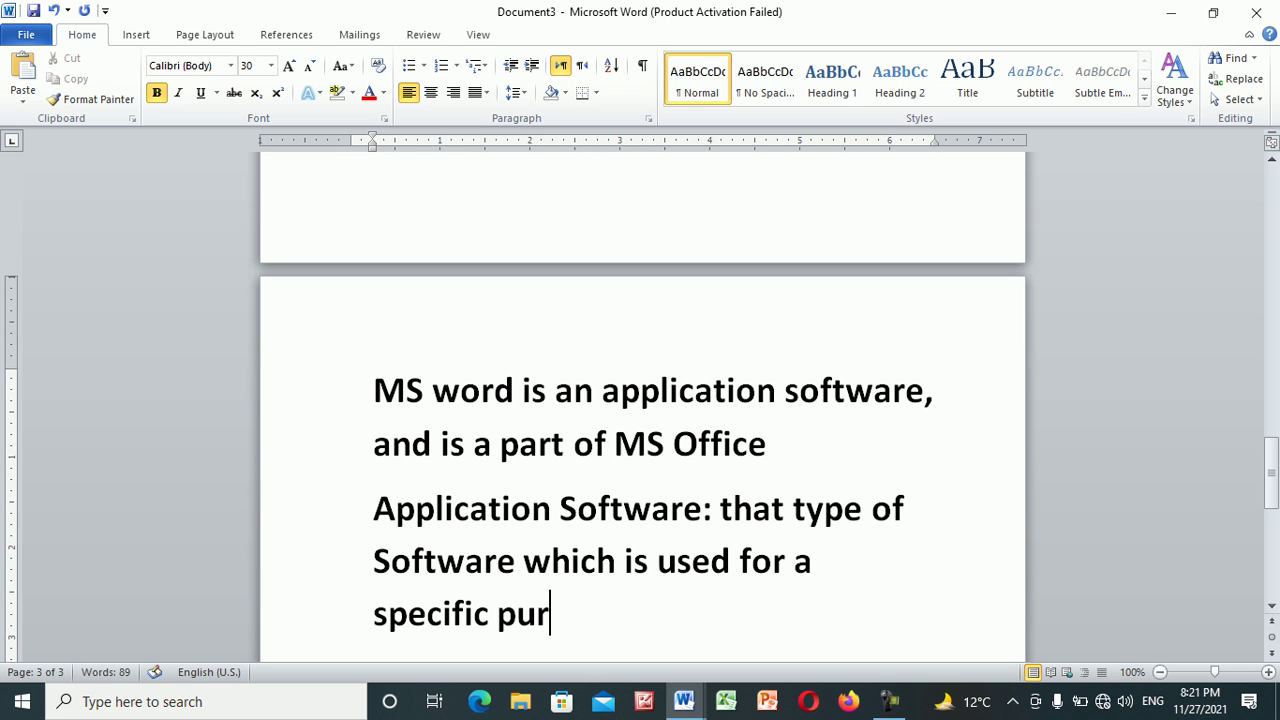
pyautogui.write('pose:')
pyautogui.press('Return')
pyautogui.write('e.g MS Word: letter,appp')
# Complete the MS Word example with 'application writing etc' and add the line 'Photoshop: photo editing'
pyautogui.press('BackSpace')
pyautogui.write('l')
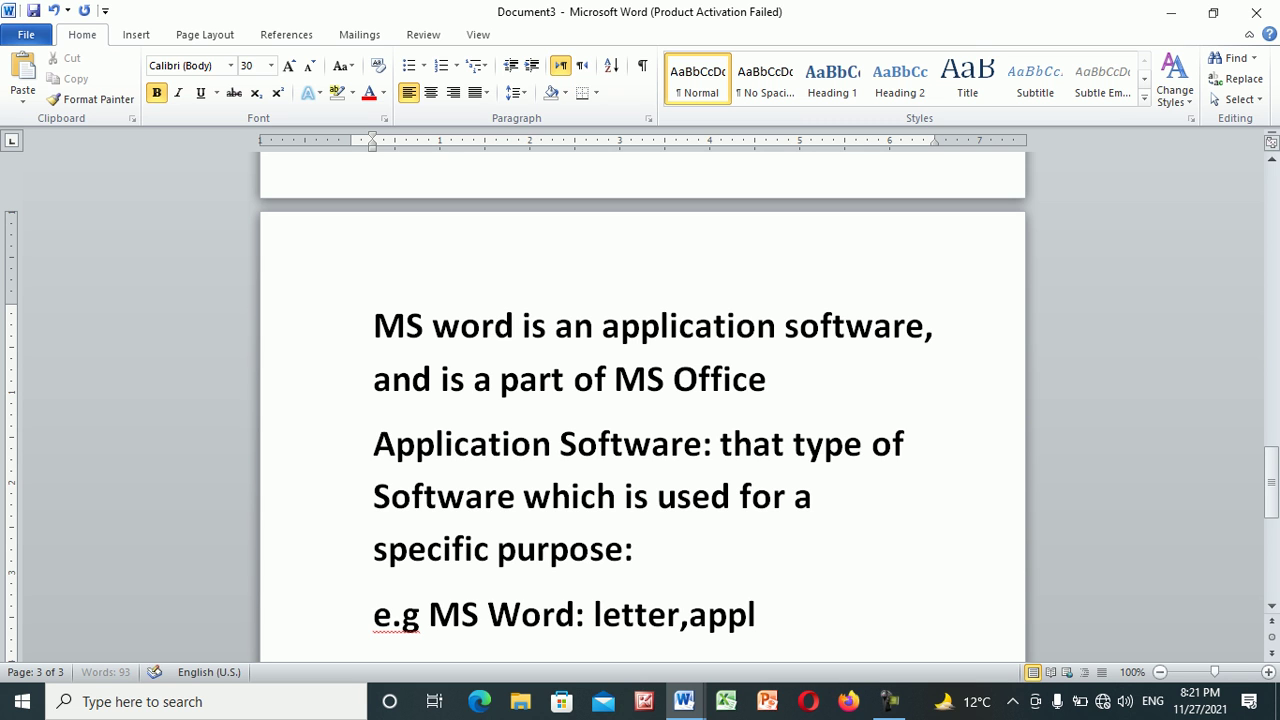
pyautogui.write('ication writing etc')
pyautogui.press('Return')
pyautogui.write('PHot')
pyautogui.write('osjho')
pyautogui.press('BackSpace')
pyautogui.write('jho')
pyautogui.press('BackSpace')
pyautogui.press('BackSpace')
pyautogui.press('BackSpace')
pyautogui.write('hop: ')
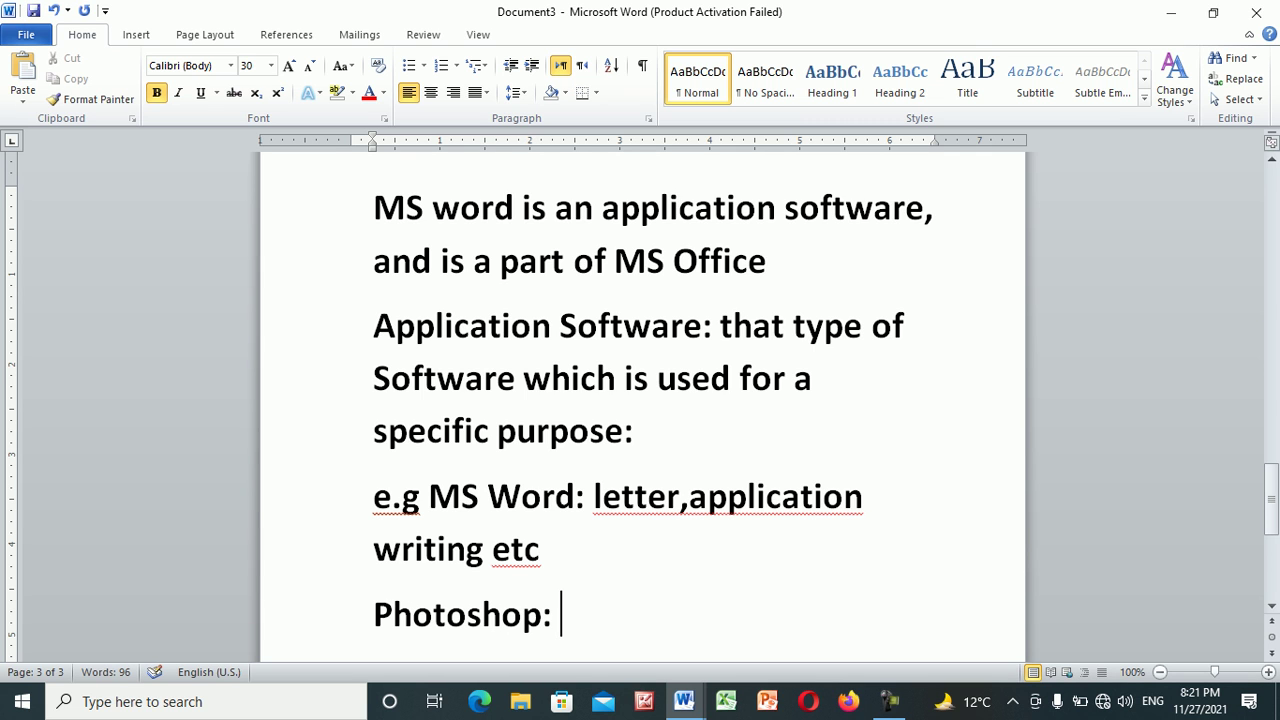
pyautogui.write('phot')
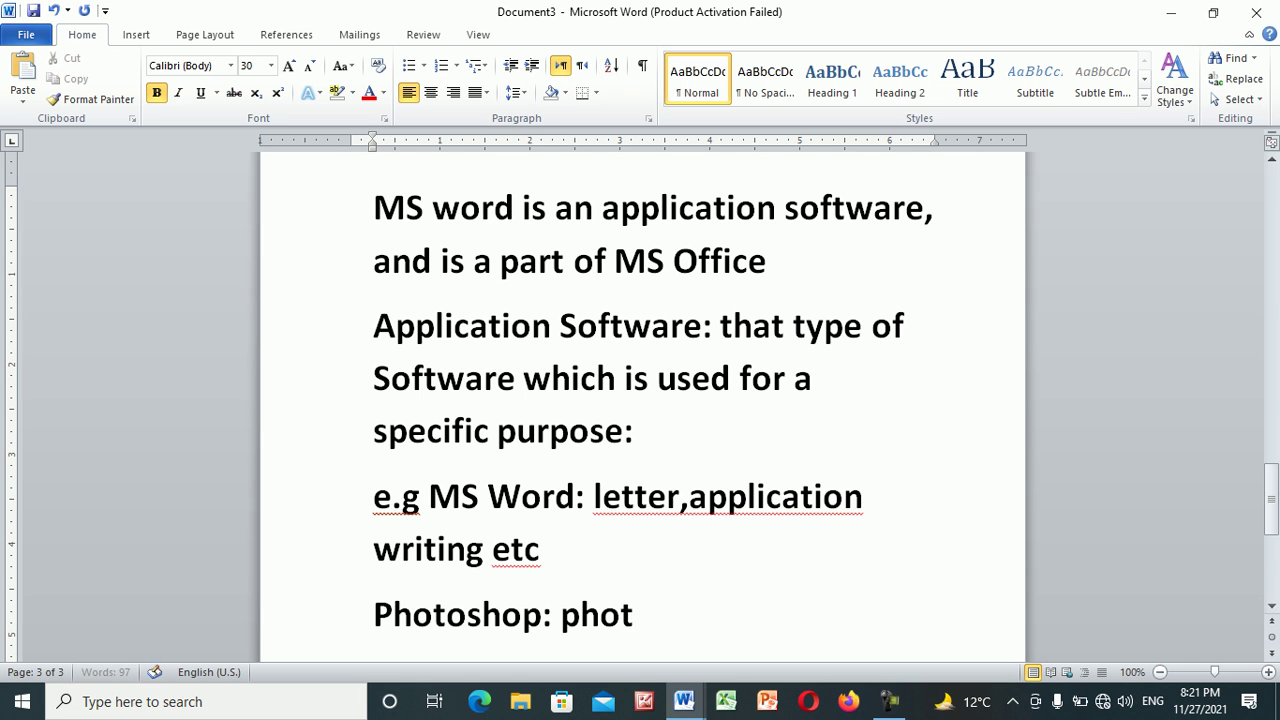
pyautogui.write('o editing')
pyautogui.press('Return')
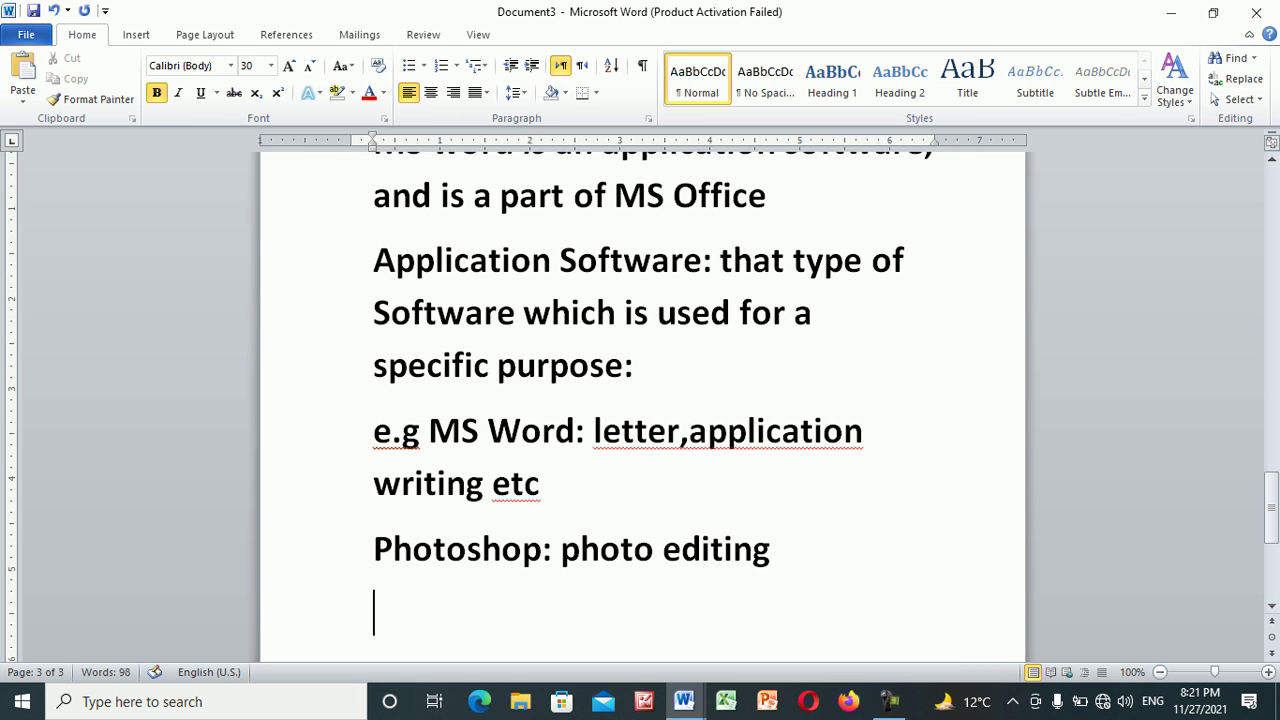
# Add the line 'COreldraw: Poster making, wedding card, visiting card creations' and start a new line
pyautogui.write('COre')
pyautogui.write('ldar')
pyautogui.press('BackSpace')
pyautogui.press('BackSpace')
pyautogui.write('raw: ')
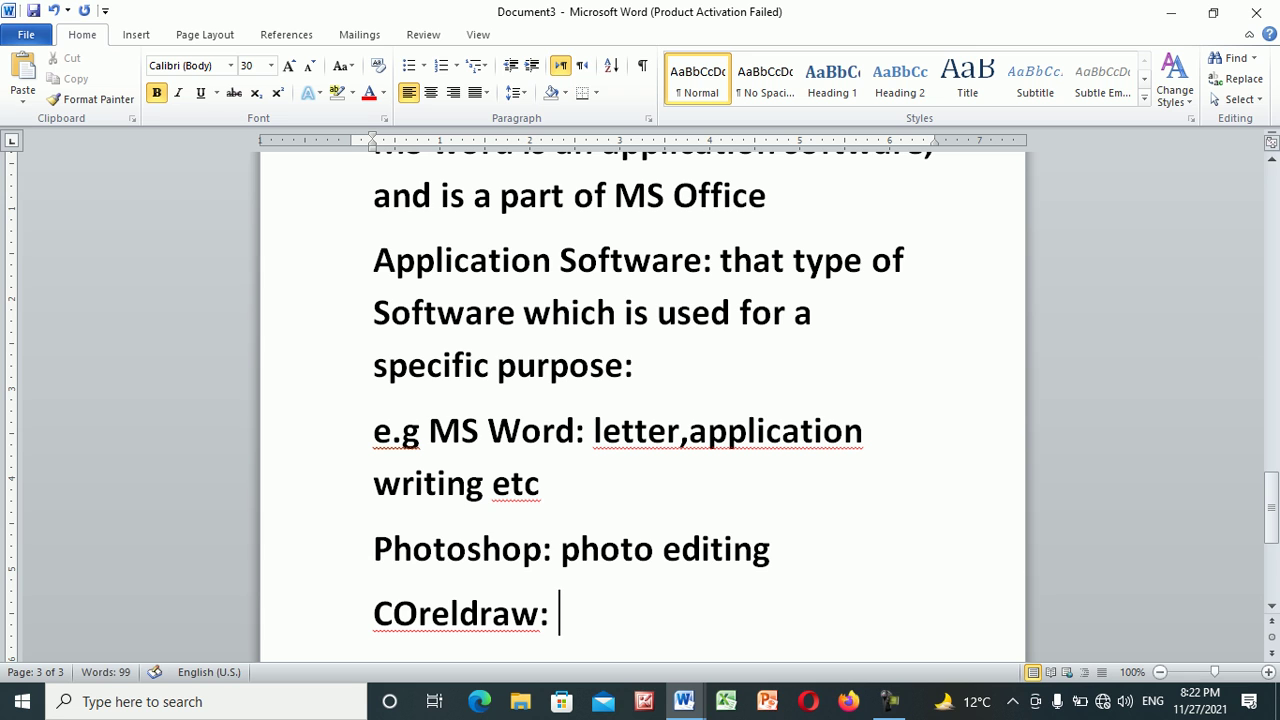
pyautogui.write('Poster making,')
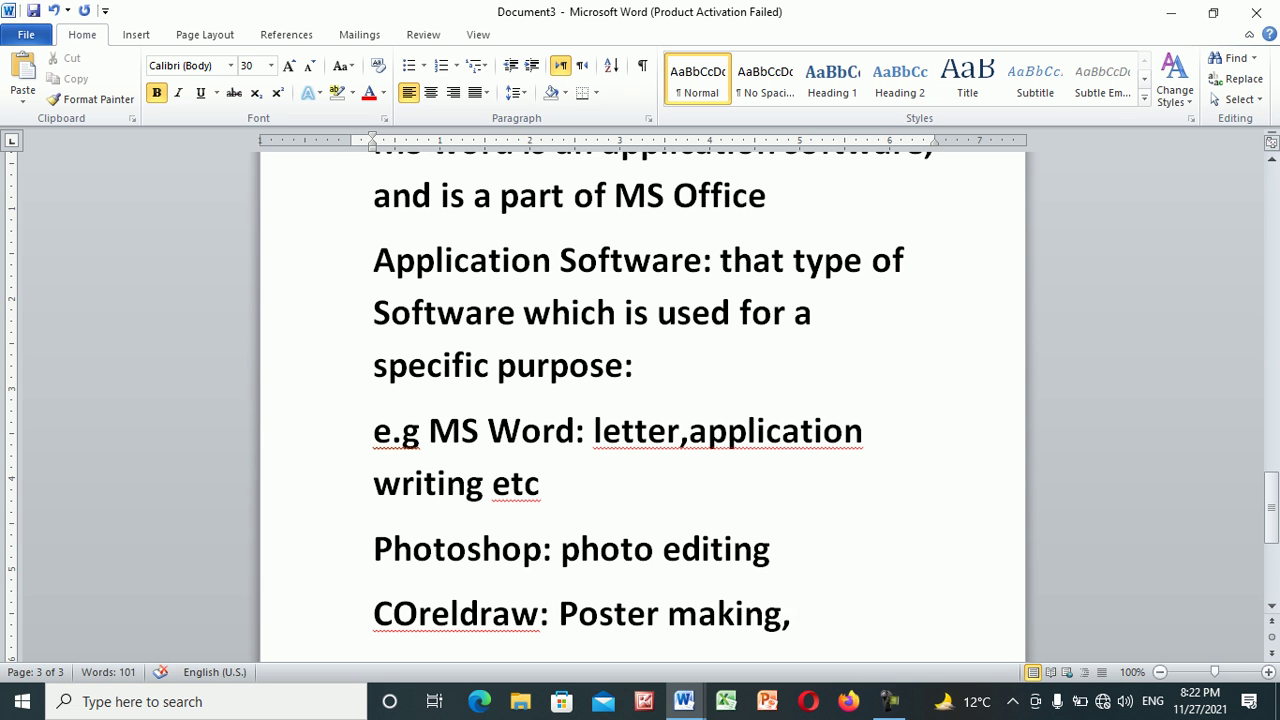
pyautogui.write(' wedding card, visitin')
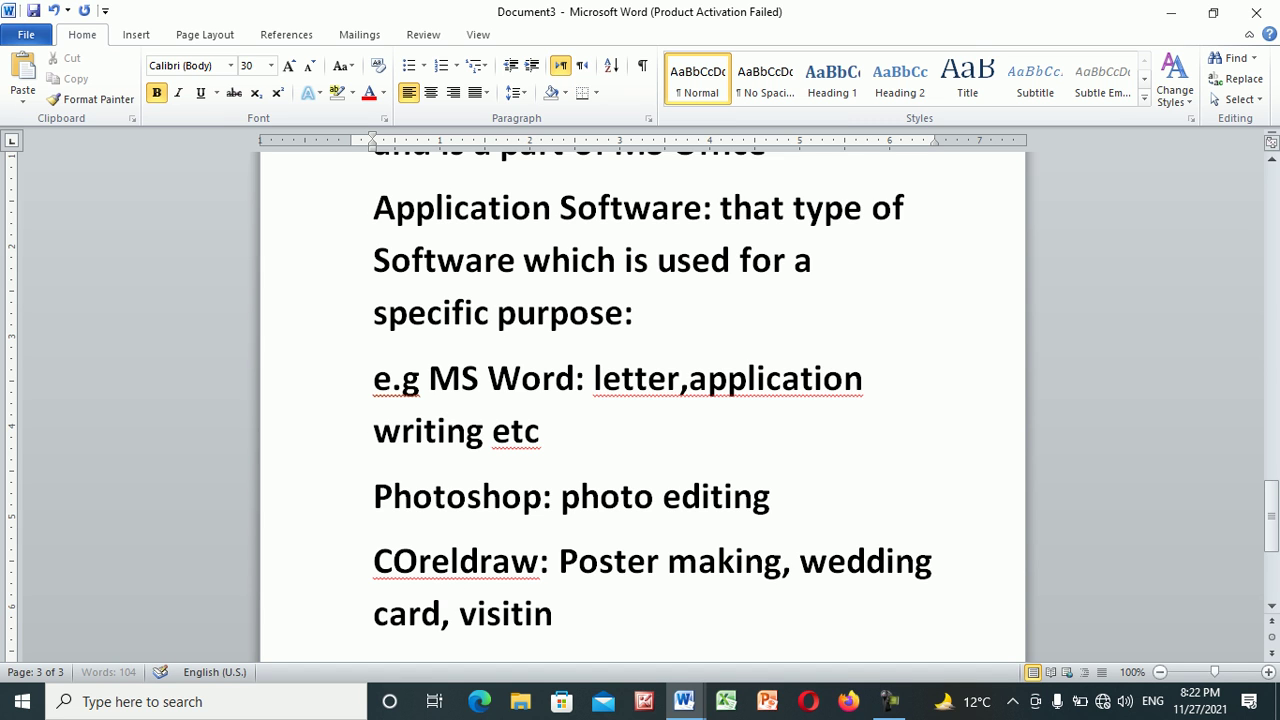
pyautogui.write('g card ce')
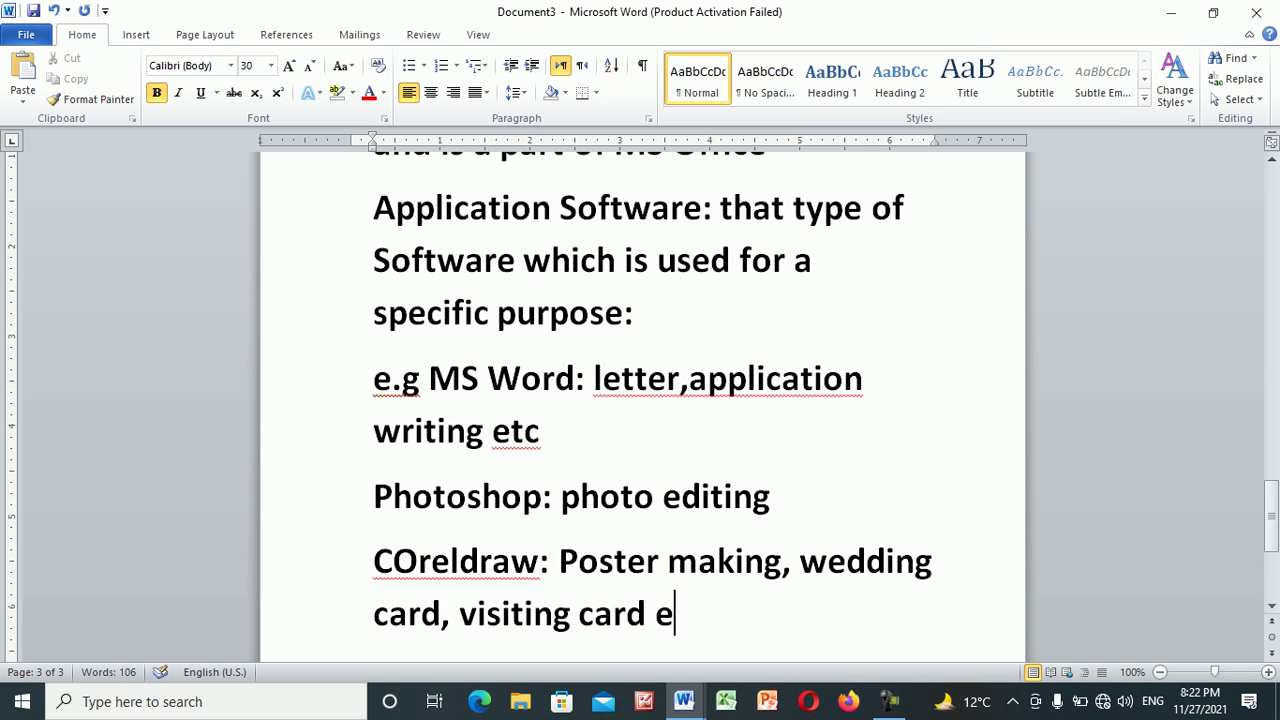
pyautogui.write('ra')
pyautogui.press('BackSpace')
pyautogui.press('BackSpace')
pyautogui.press('BackSpace')
pyautogui.write('reations')
pyautogui.press('Return')
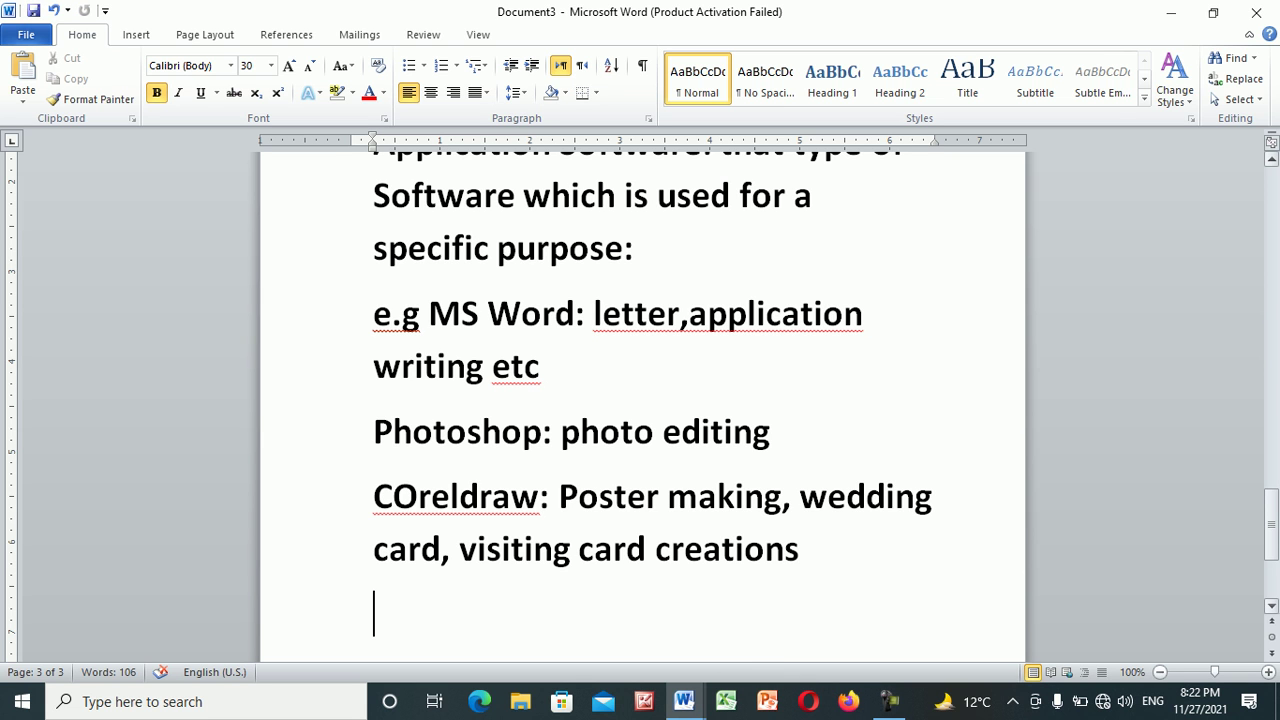
pyautogui.scroll(3, 640, 400)
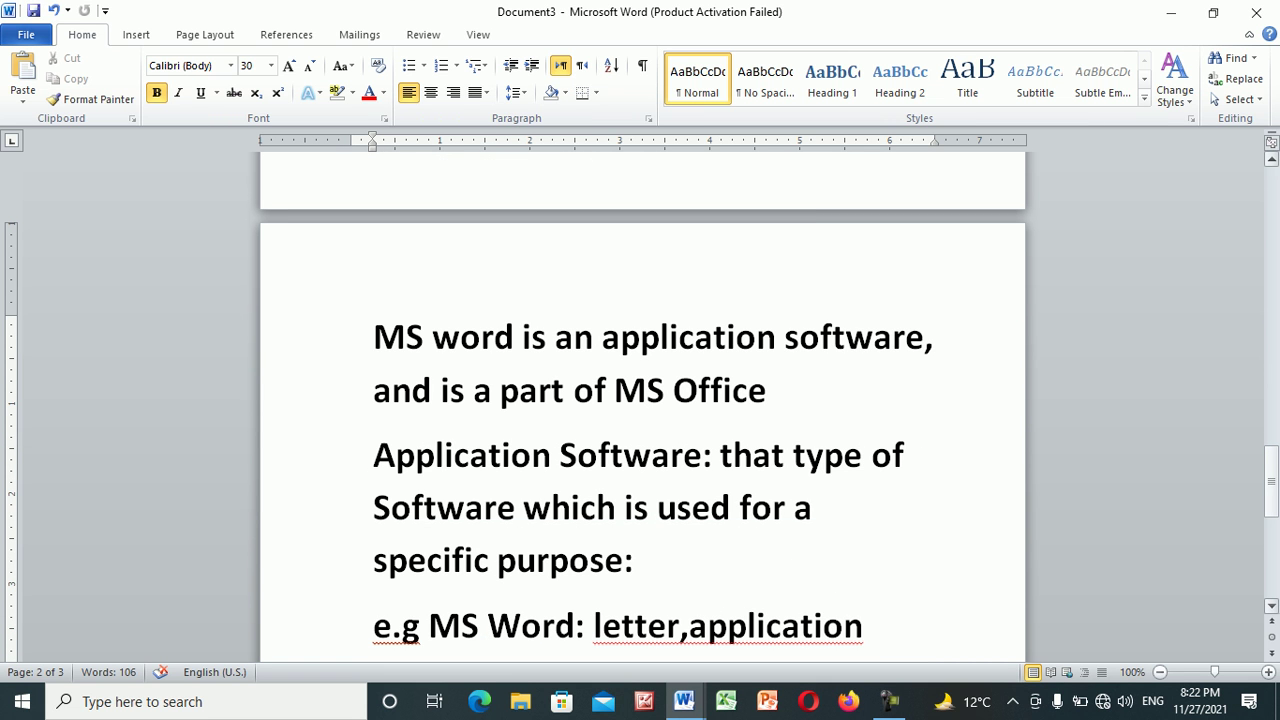
pyautogui.scroll(1, 640, 400)
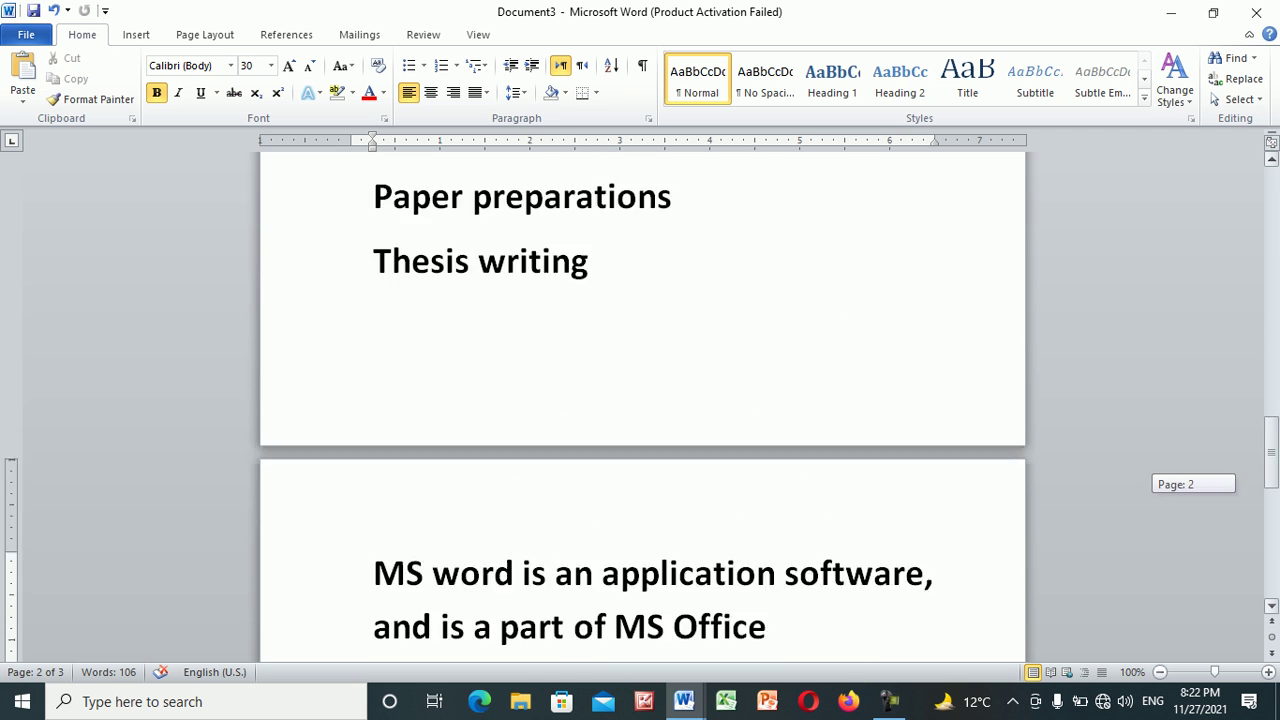
pyautogui.scroll(2, 640, 400)
pyautogui.scroll(3, 640, 400)
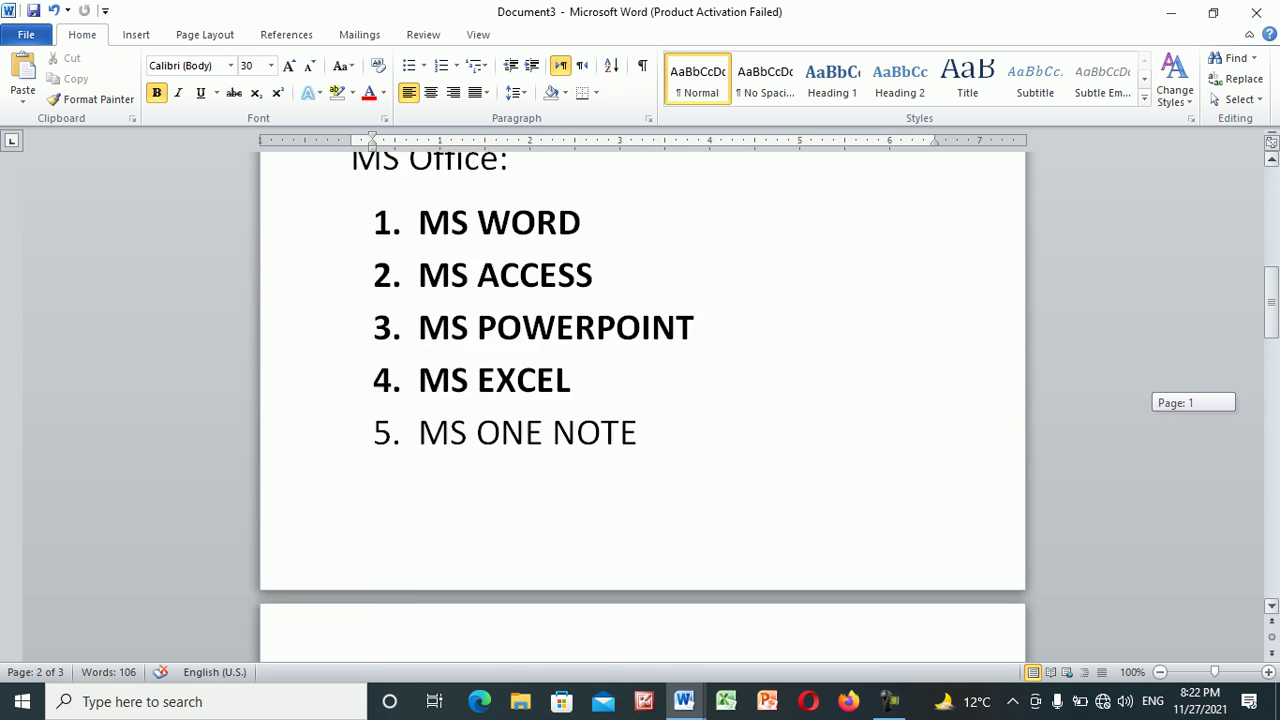
pyautogui.scroll(3, 640, 400)
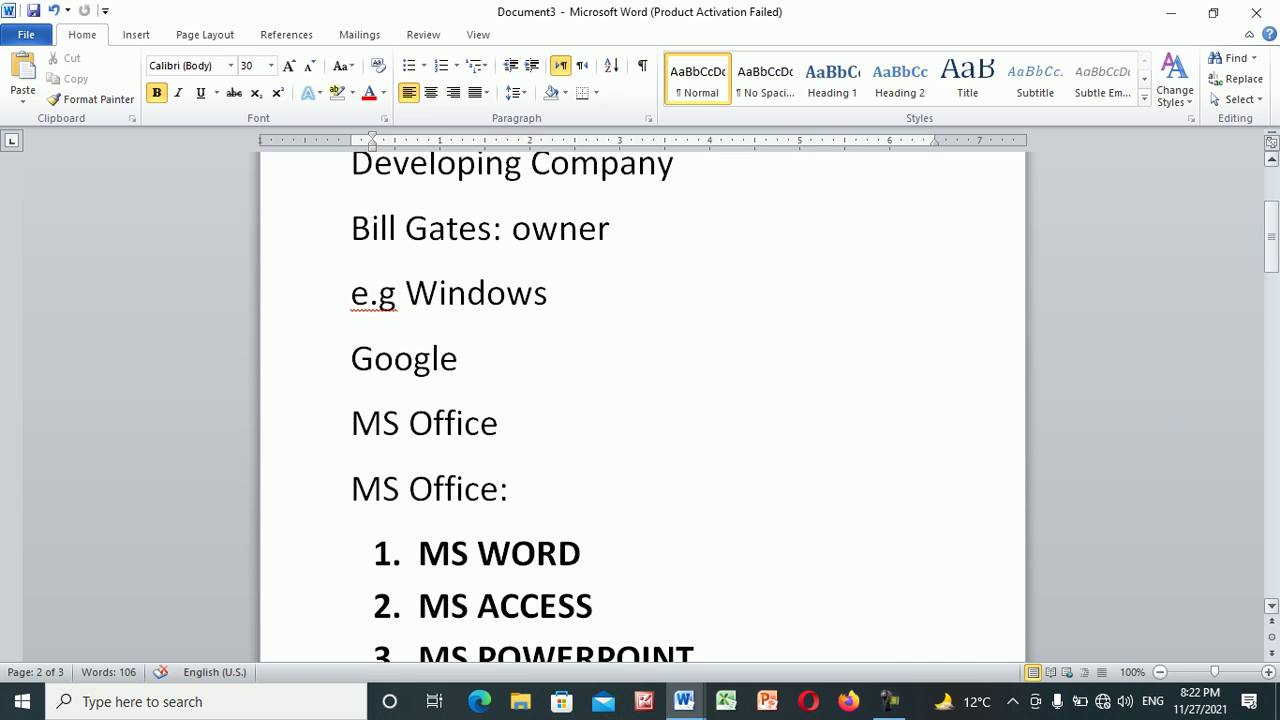
pyautogui.scroll(-3, 640, 400)
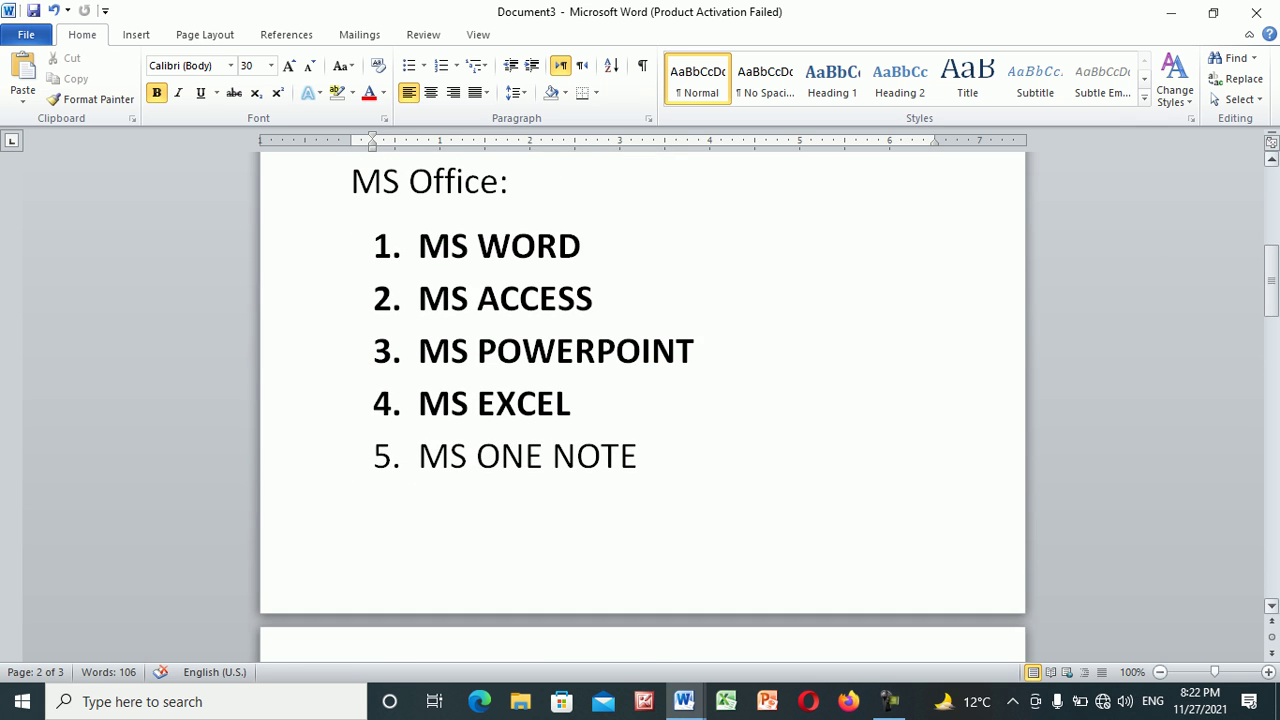
pyautogui.scroll(-3, 640, 400)
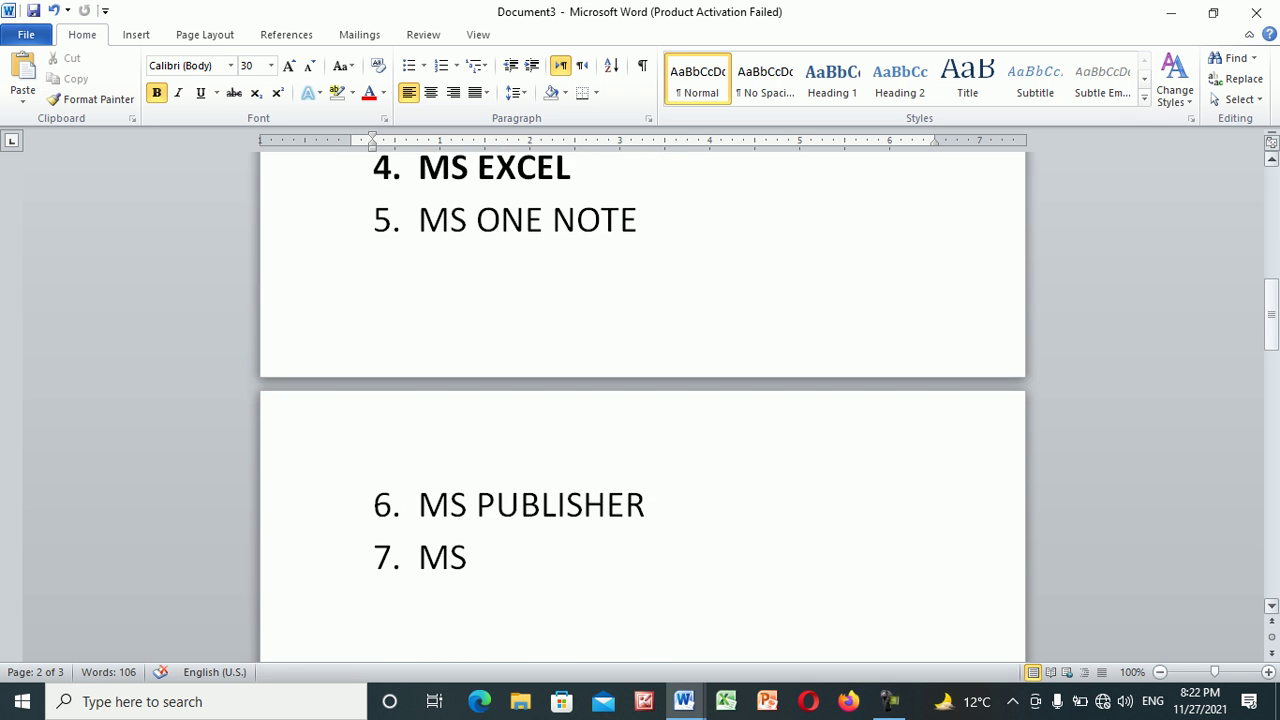
pyautogui.scroll(-3, 640, 400)
pyautogui.scroll(-1, 640, 400)
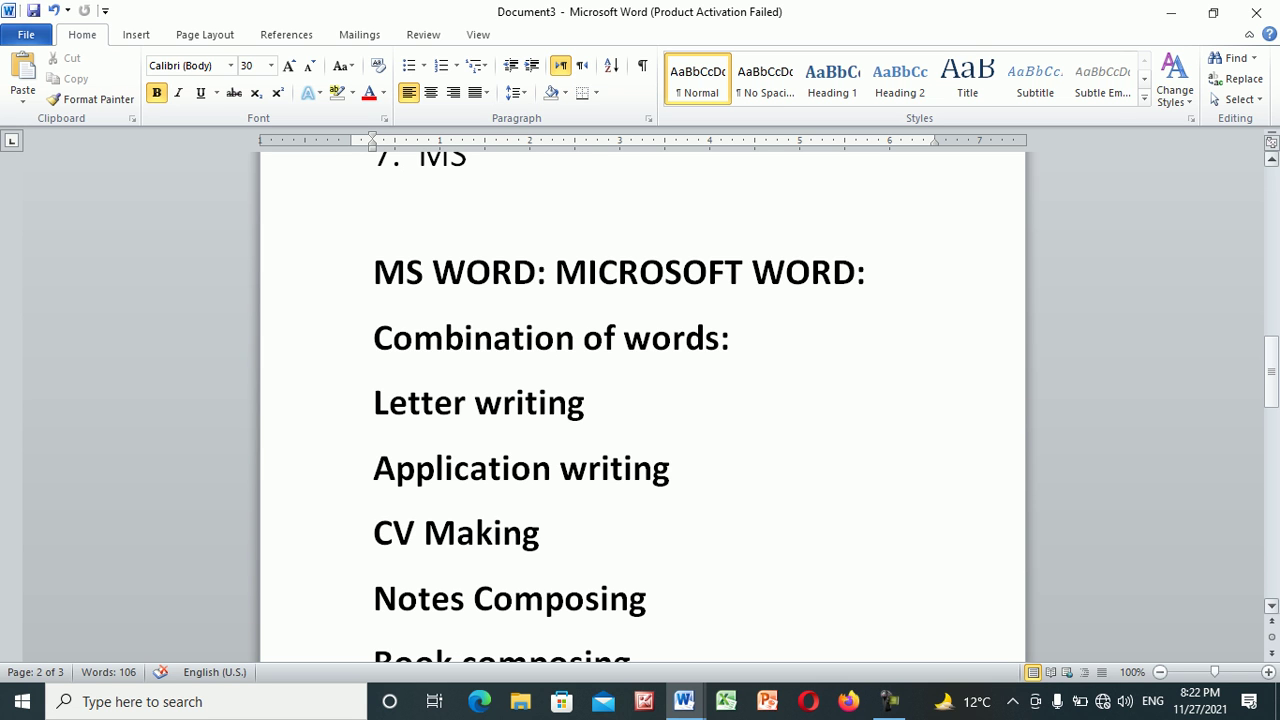
pyautogui.scroll(-3, 640, 400)
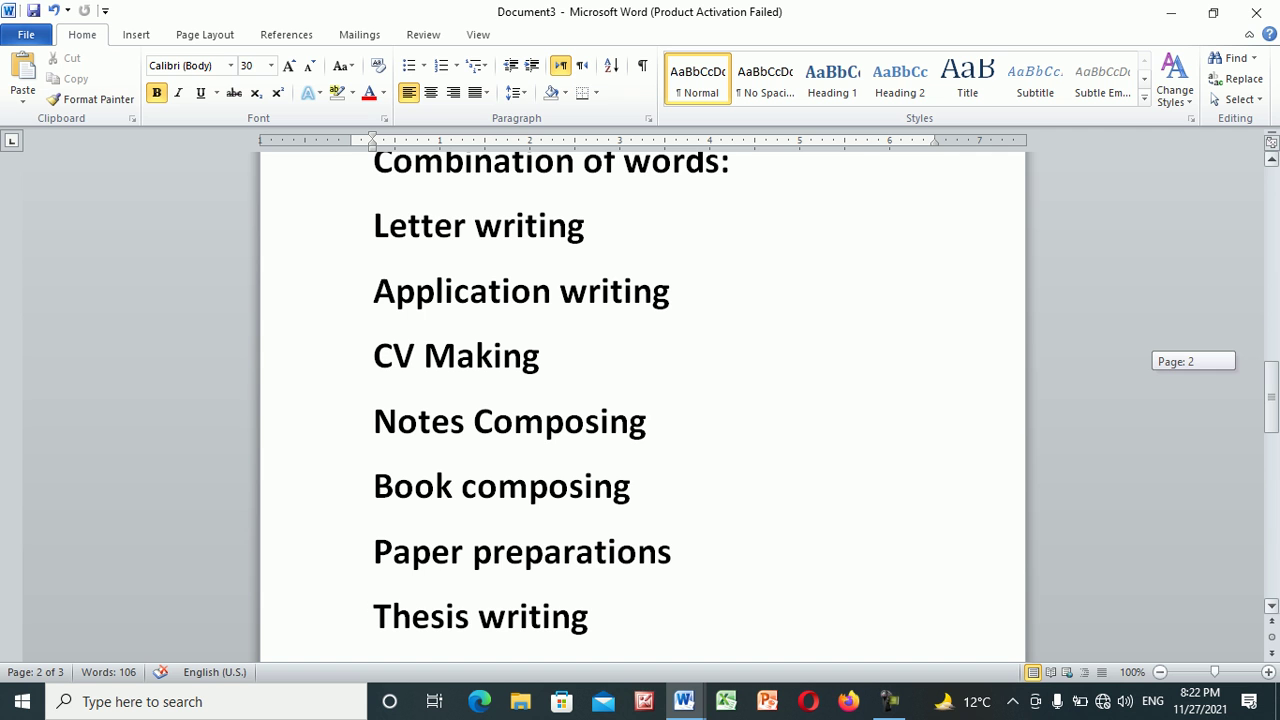
pyautogui.scroll(-5, 640, 400)
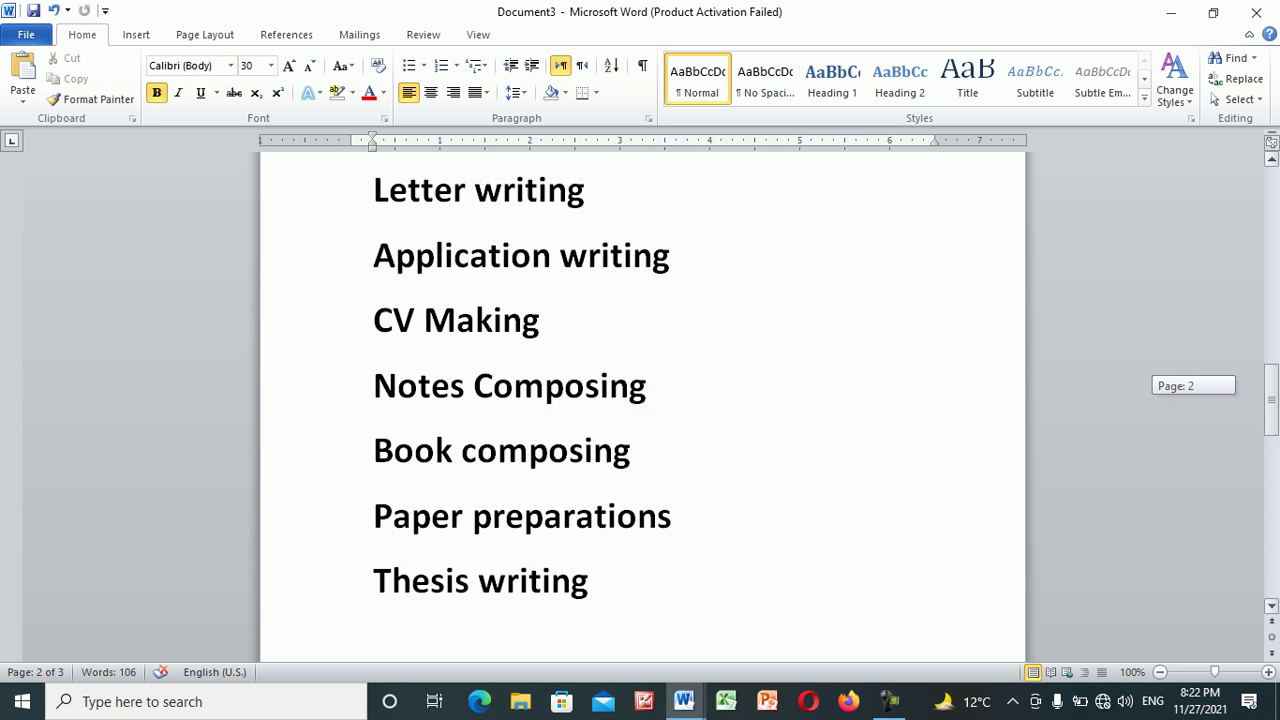
pyautogui.scroll(-2, 640, 400)
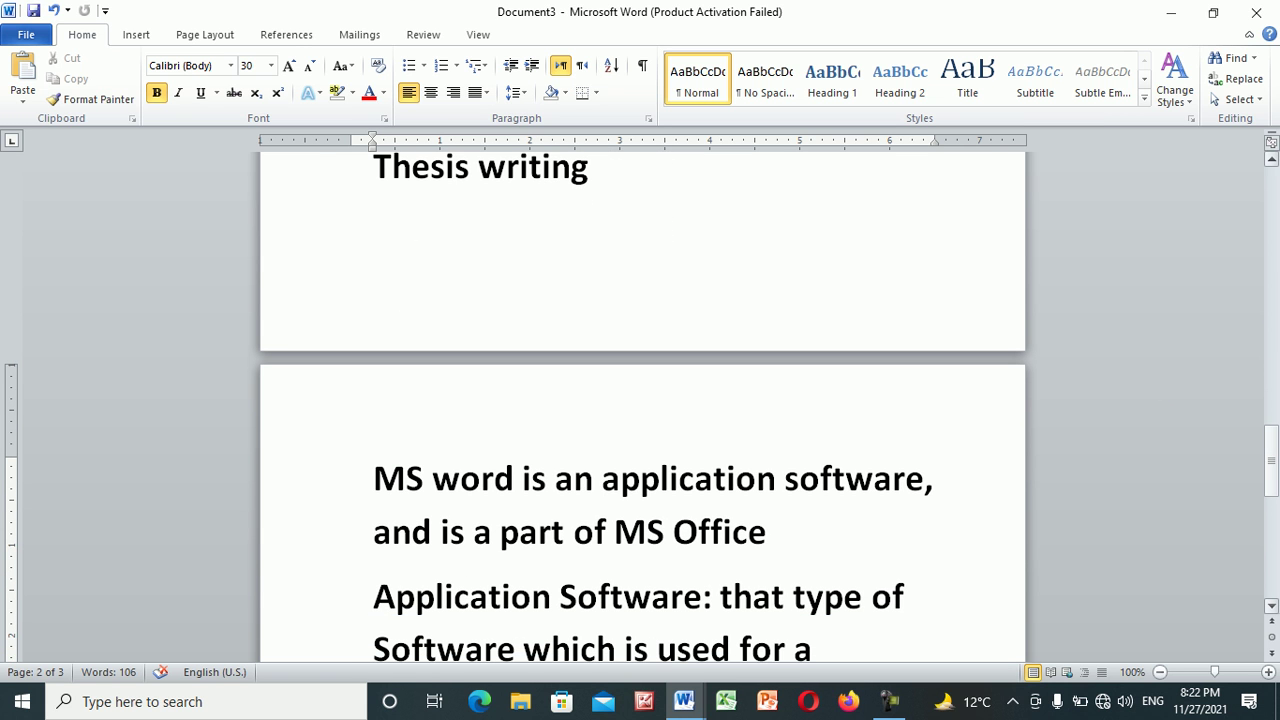